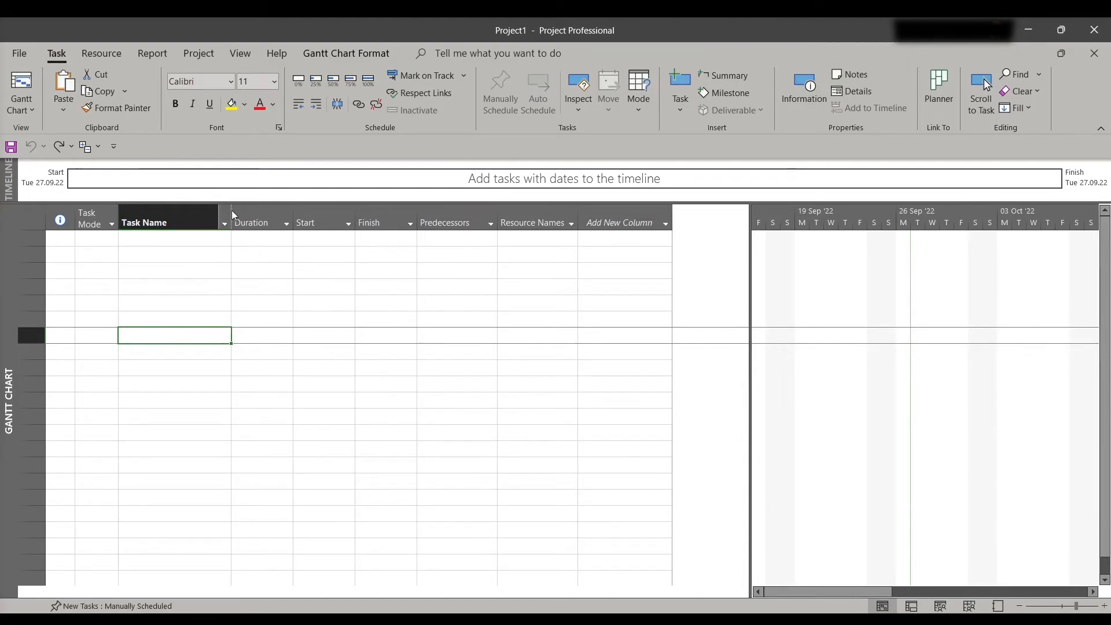
Step: Widen the Task Name column of the Gantt table to about twice its width
left_click_drag(233, 213, 361, 216)
left_click(194, 283)
left_click(246, 225)
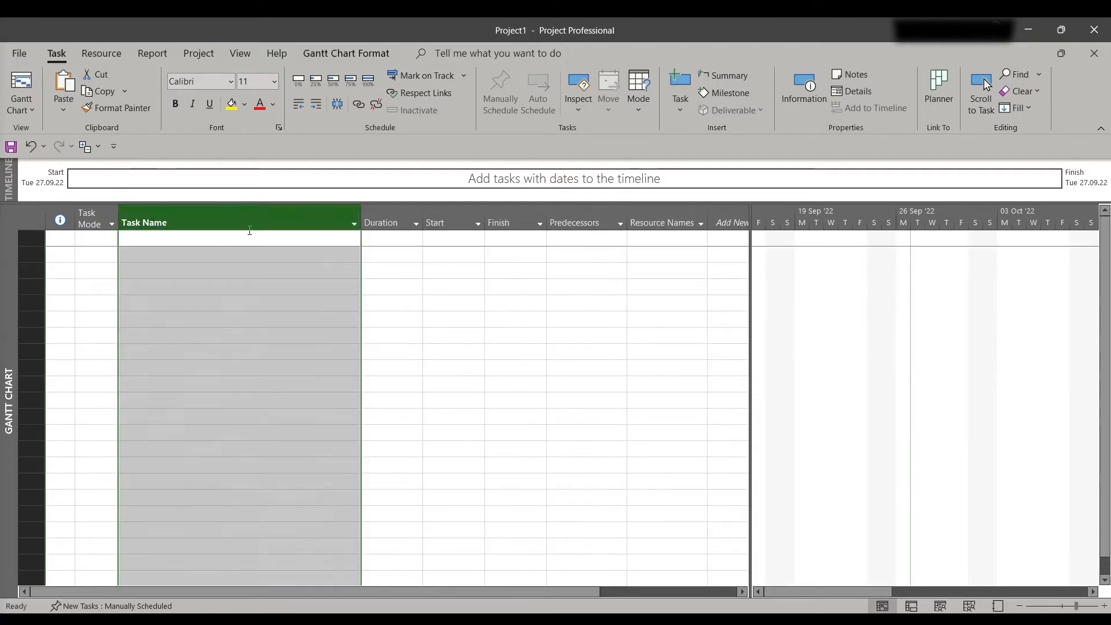
Step: Enter "Video channel creation" as the name of the first task
left_click(238, 242)
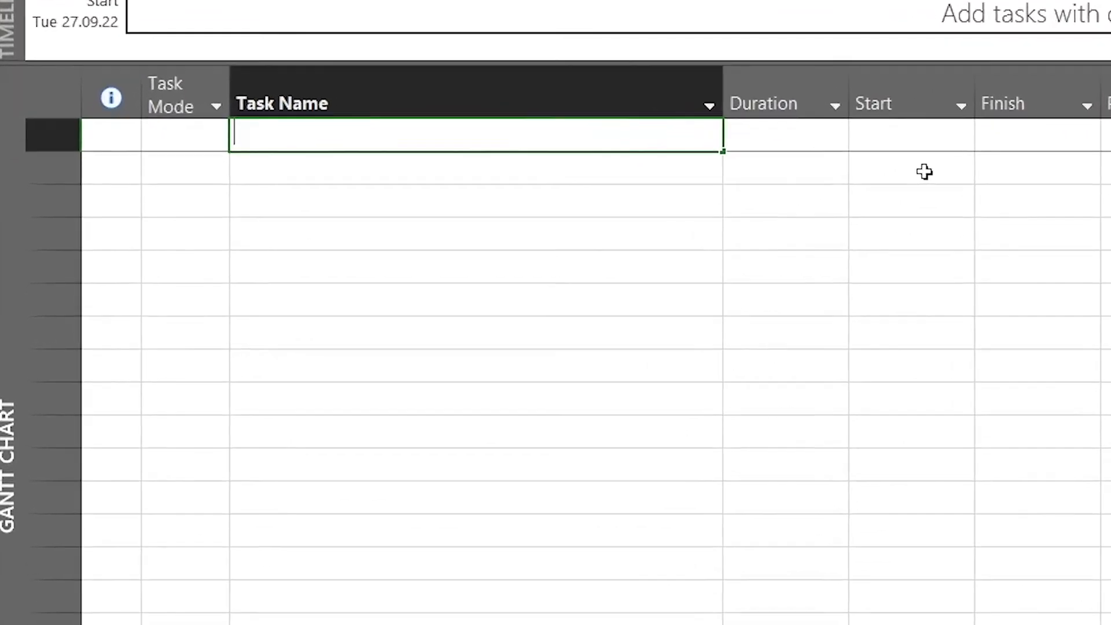
left_click(846, 231)
left_click(406, 129)
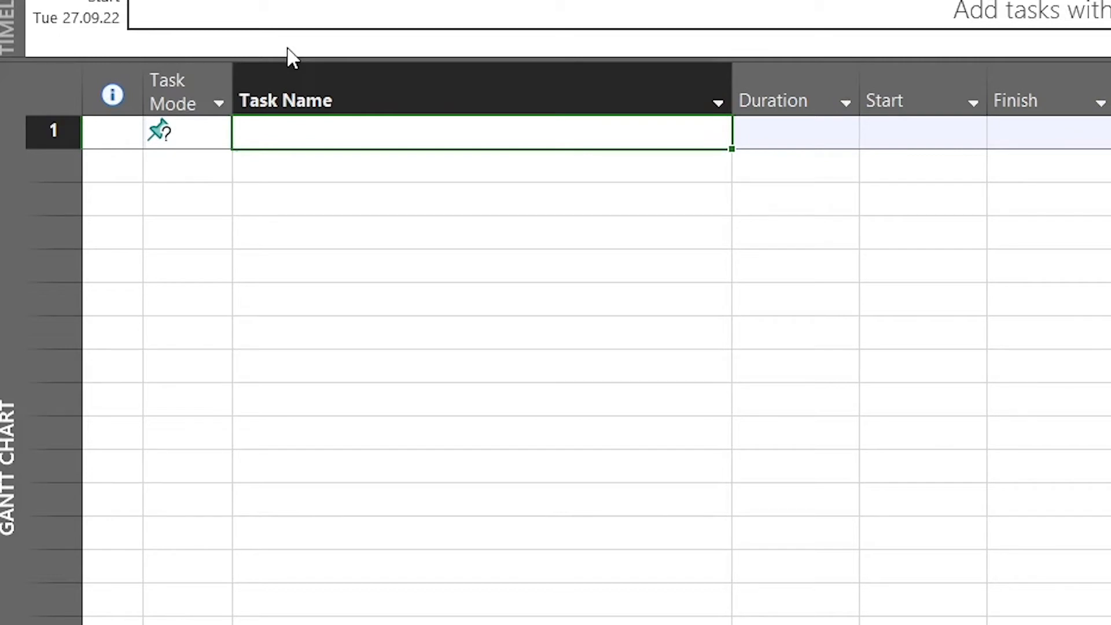
type("Video channel ")
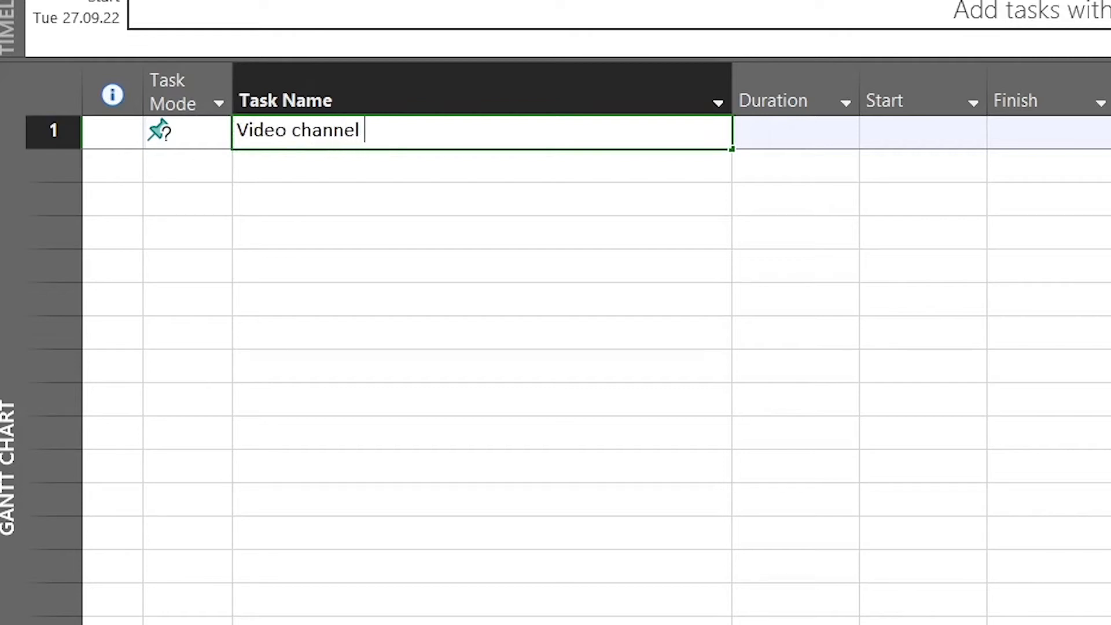
type("creation")
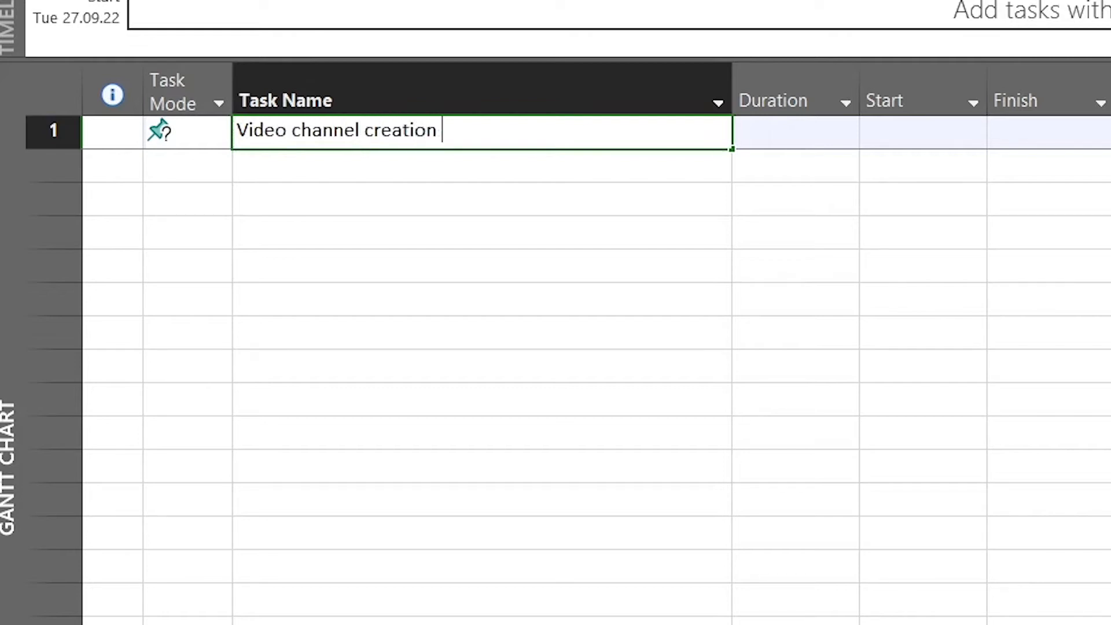
key("Return")
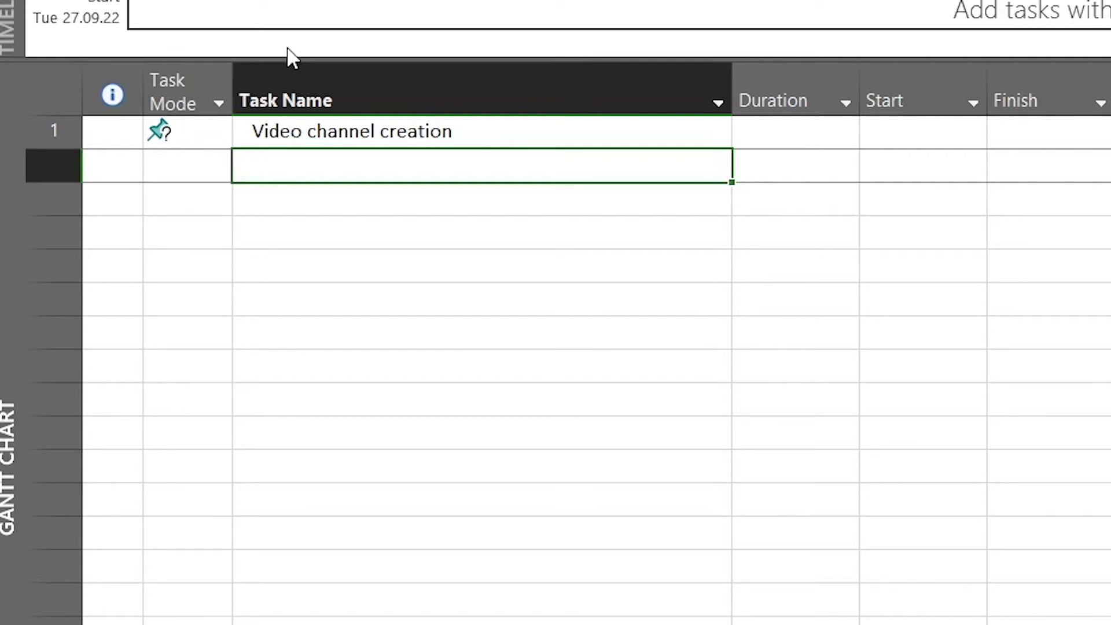
Step: Add a second task named "Buy software for video production"
type("Buy software ")
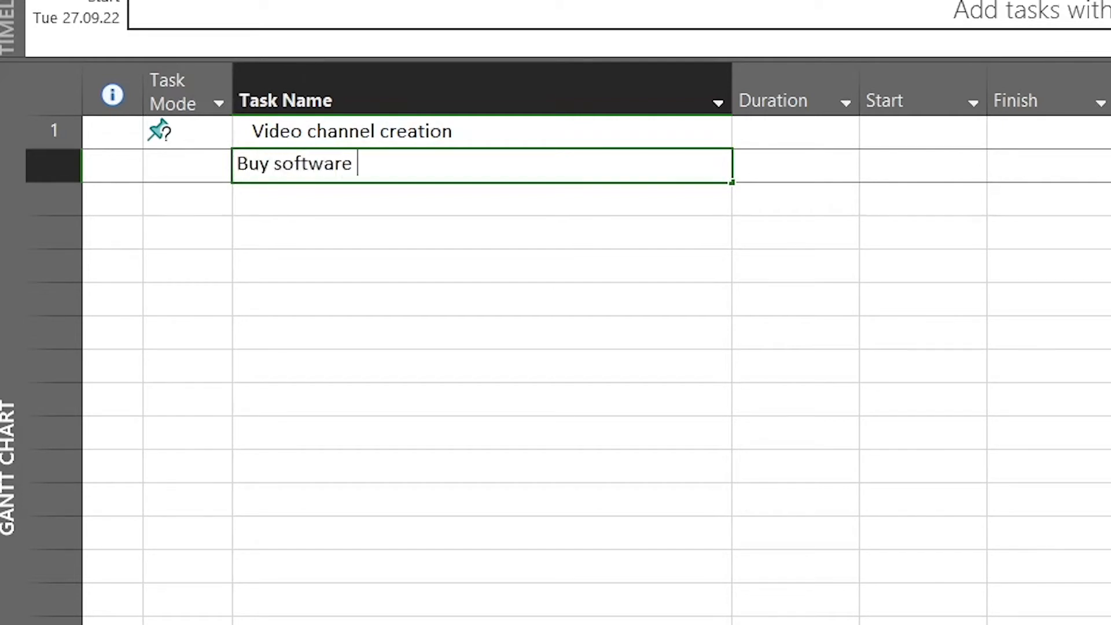
type("for video productionb")
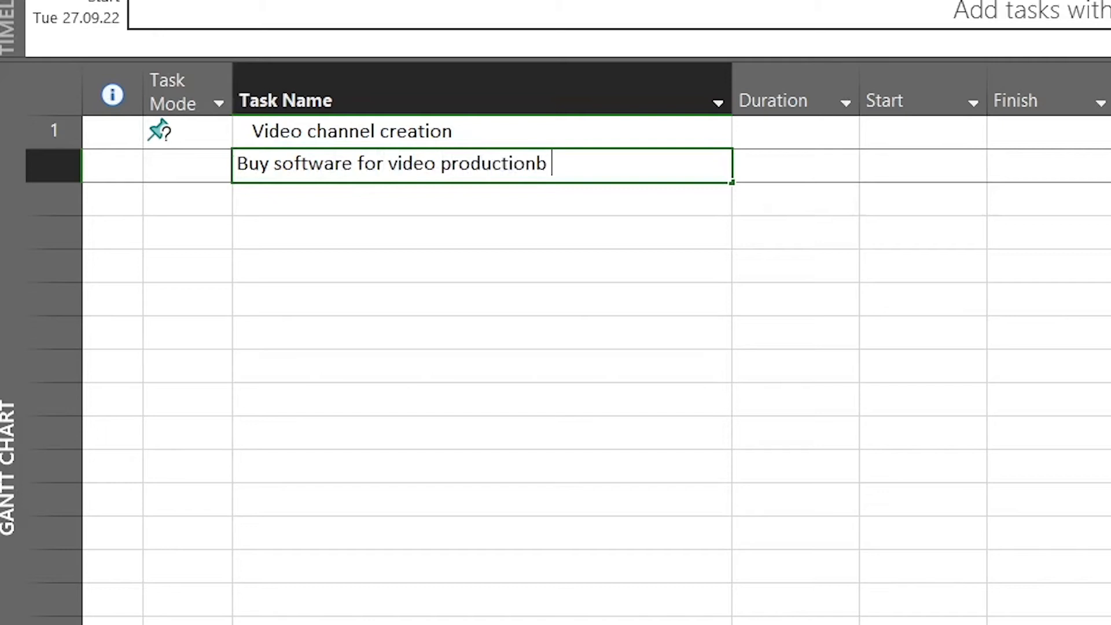
key("BackSpace")
key("Return")
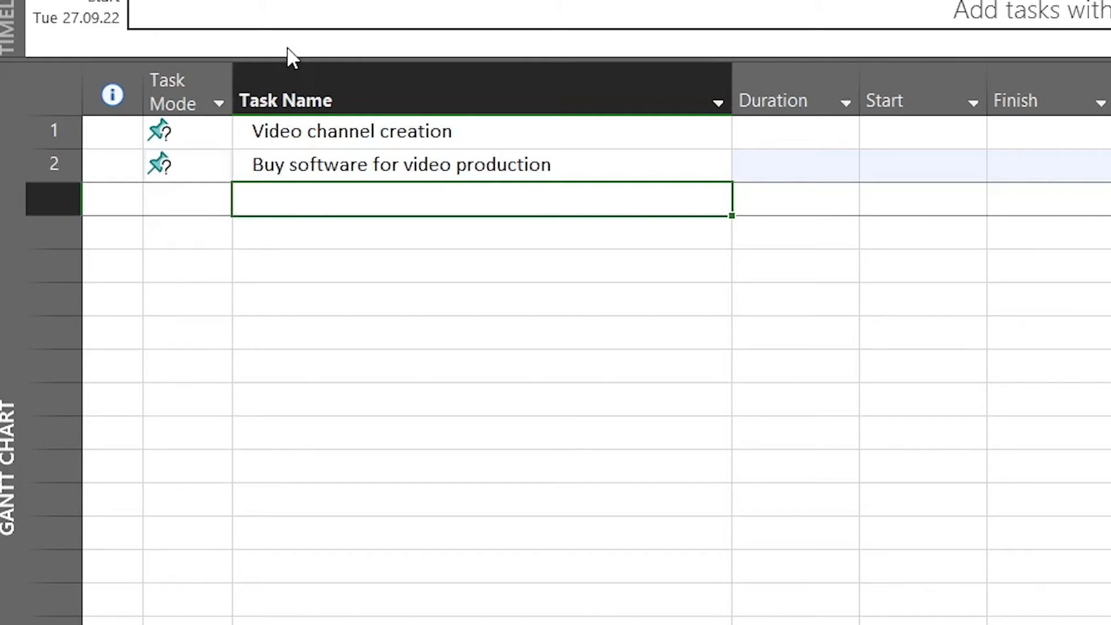
Step: Add a third task named "But courses for video creation"
type("But cources")
key("BackSpace")
key("BackSpace")
key("BackSpace")
key("BackSpace")
type("sec")
key("BackSpace")
type("s ")
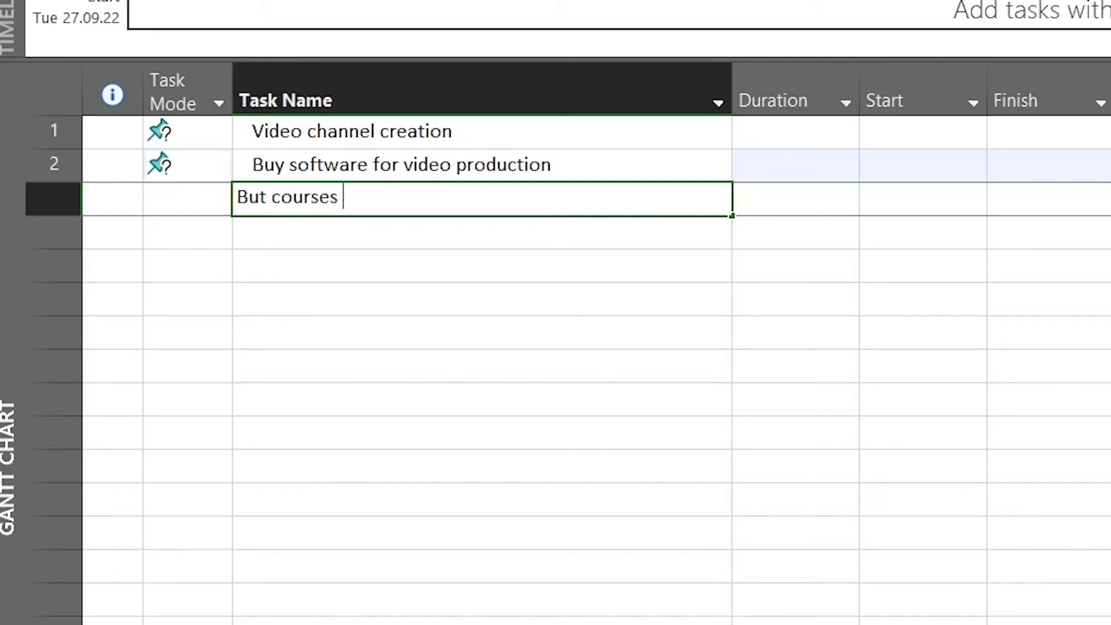
type("for videoo")
key("BackSpace")
key("BackSpace")
type("creatiob")
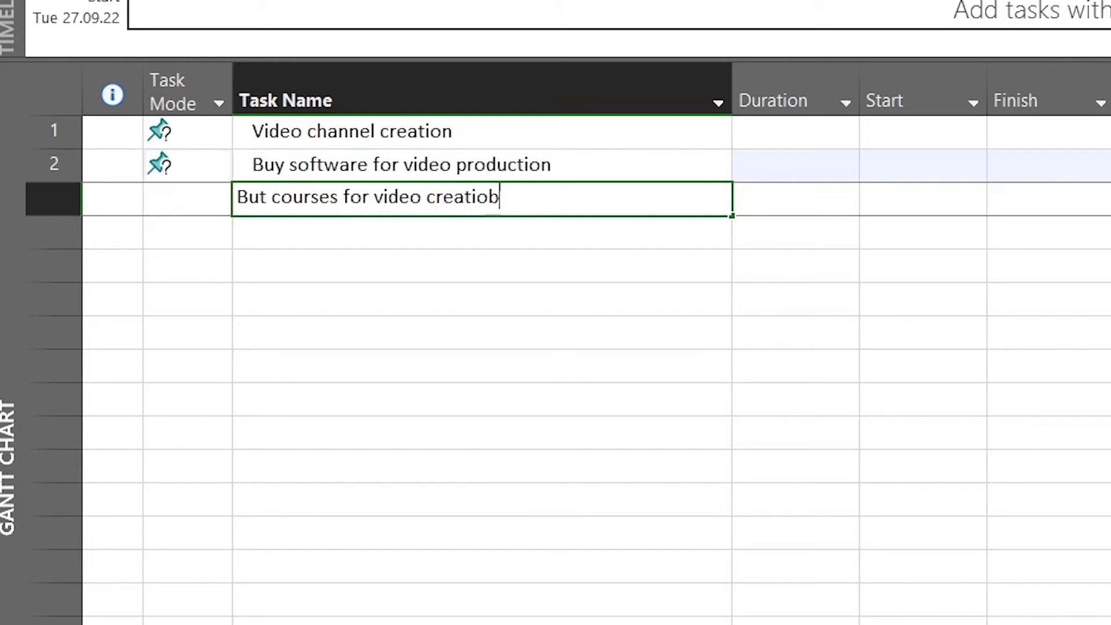
key("BackSpace")
type("n")
key("Return")
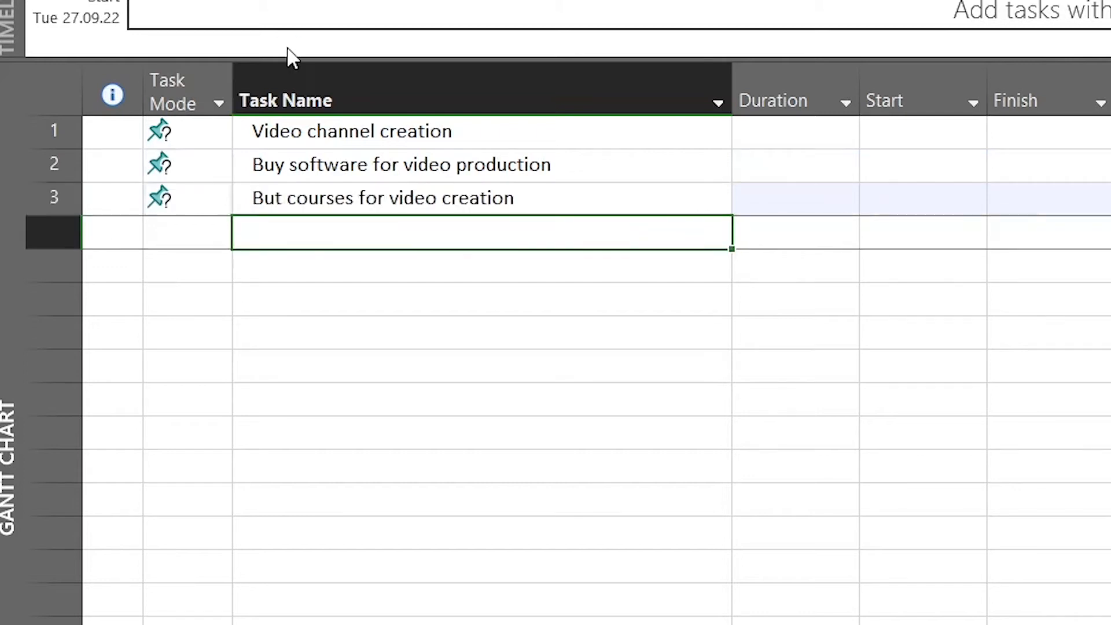
Step: Add two more tasks named "Buy camera" and "Find voice person" as rows 4 and 5
type("Buy camn")
key("BackSpace")
type("era")
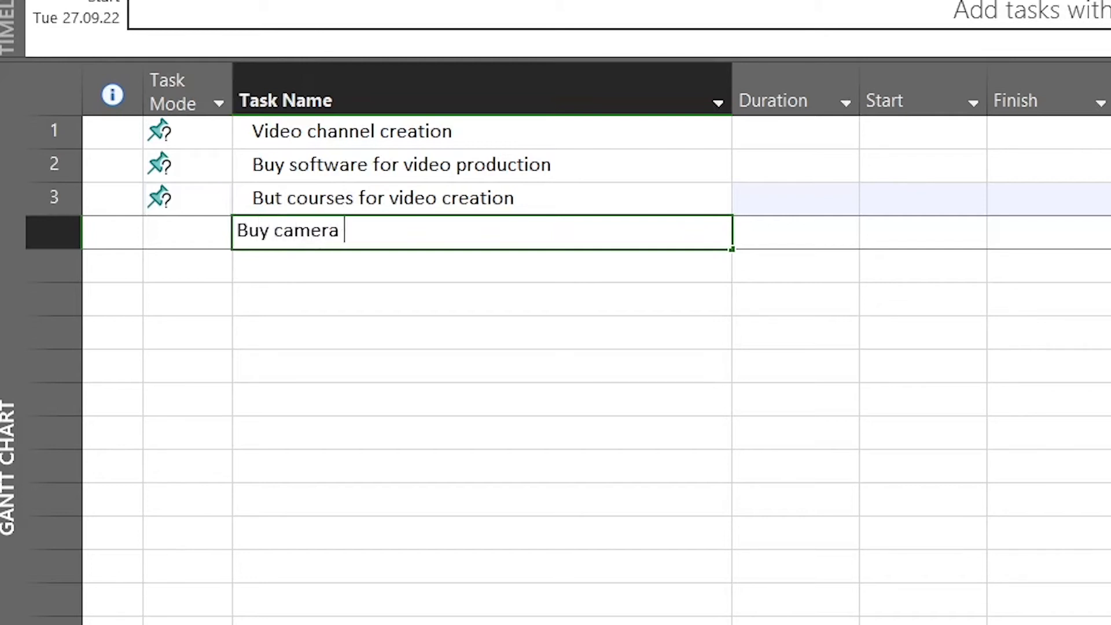
key("Return")
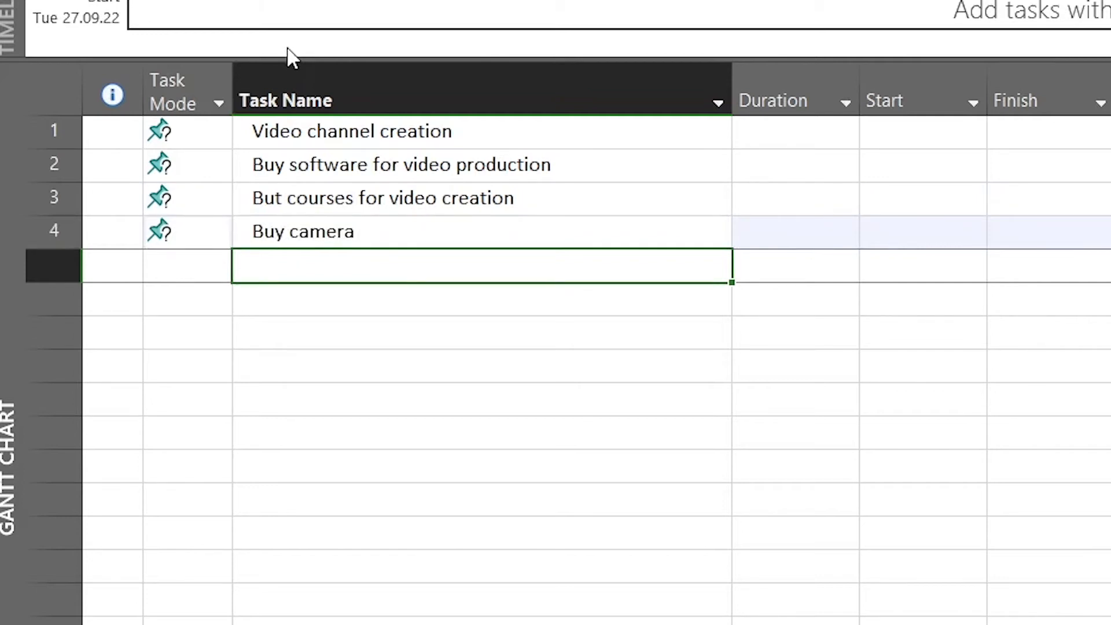
type("Find voice person")
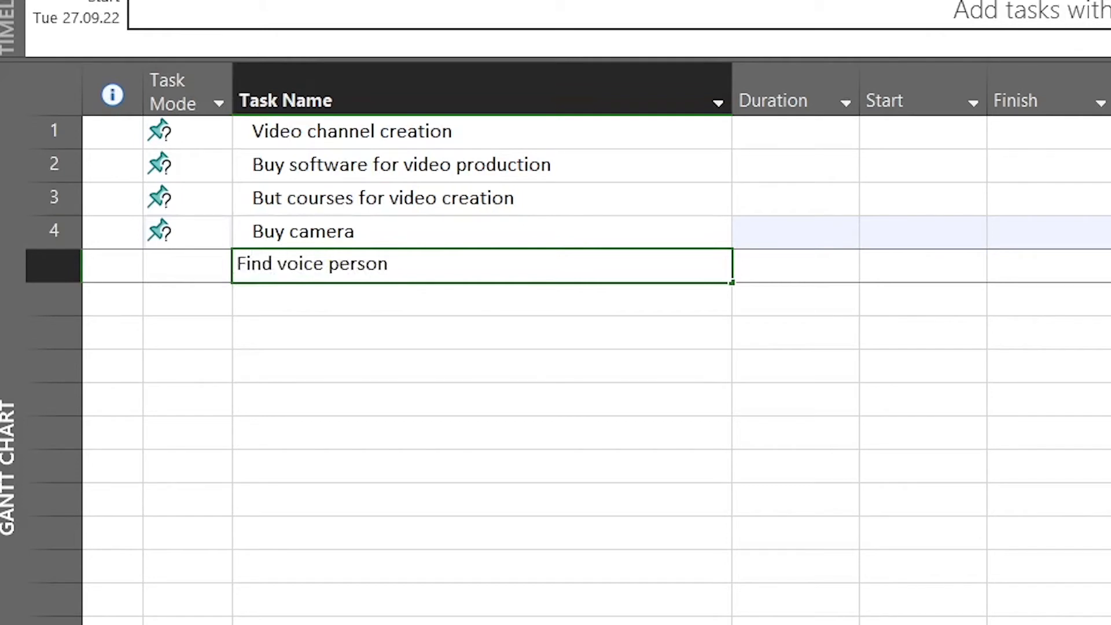
key("Return")
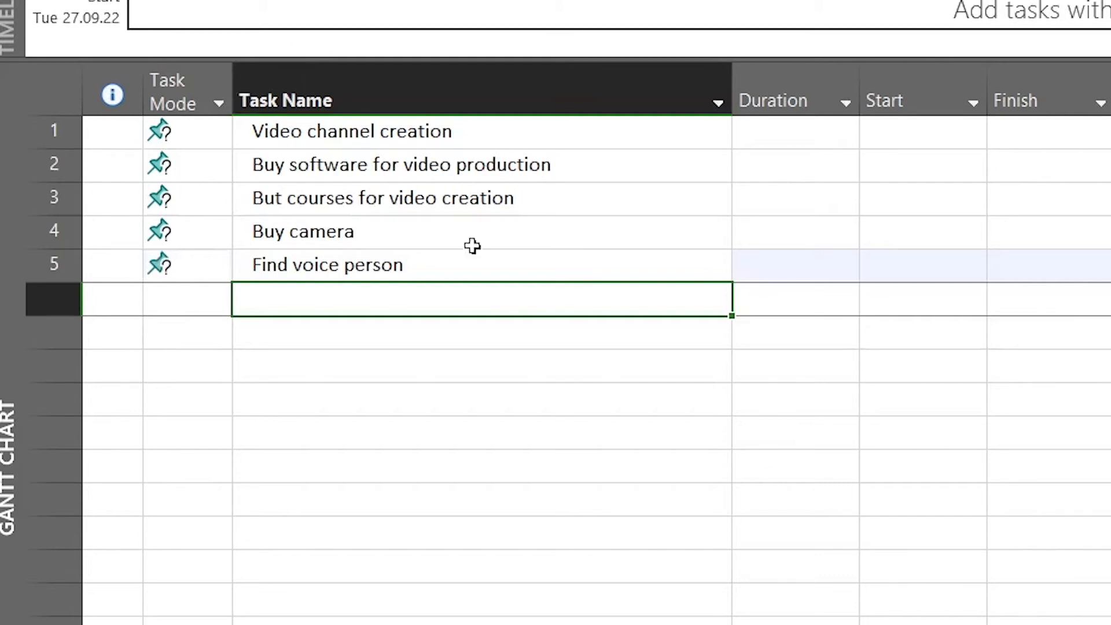
left_click(323, 132)
left_click(335, 173)
left_click(362, 200)
left_click(371, 237)
left_click(374, 262)
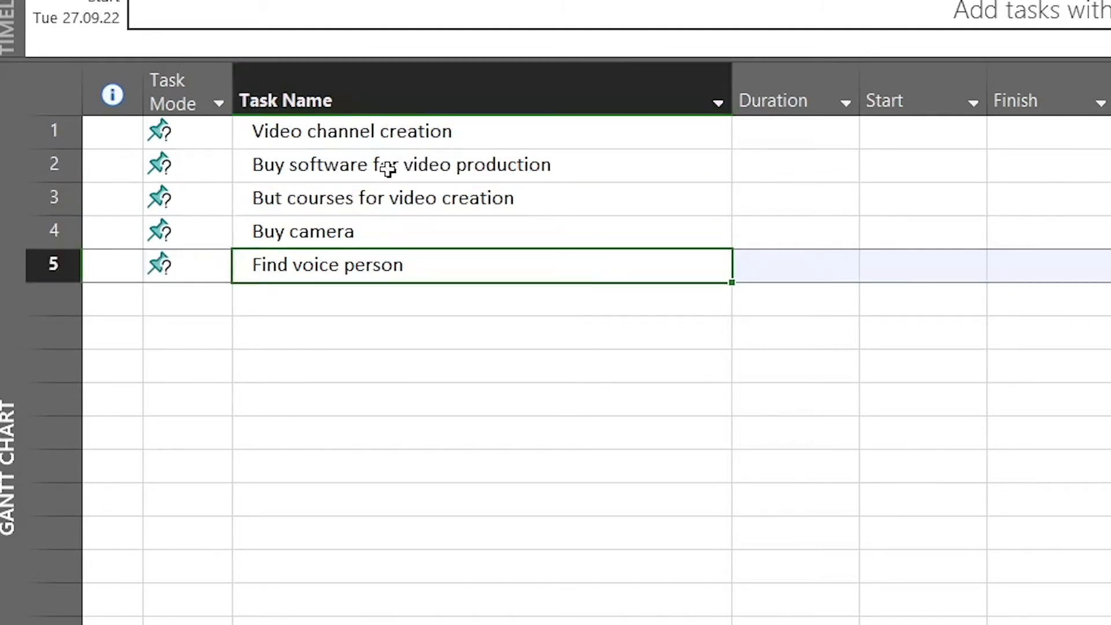
Step: Indent tasks 2 to 5 one level so they become subtasks of "Video channel creation"
left_click_drag(322, 164, 362, 257)
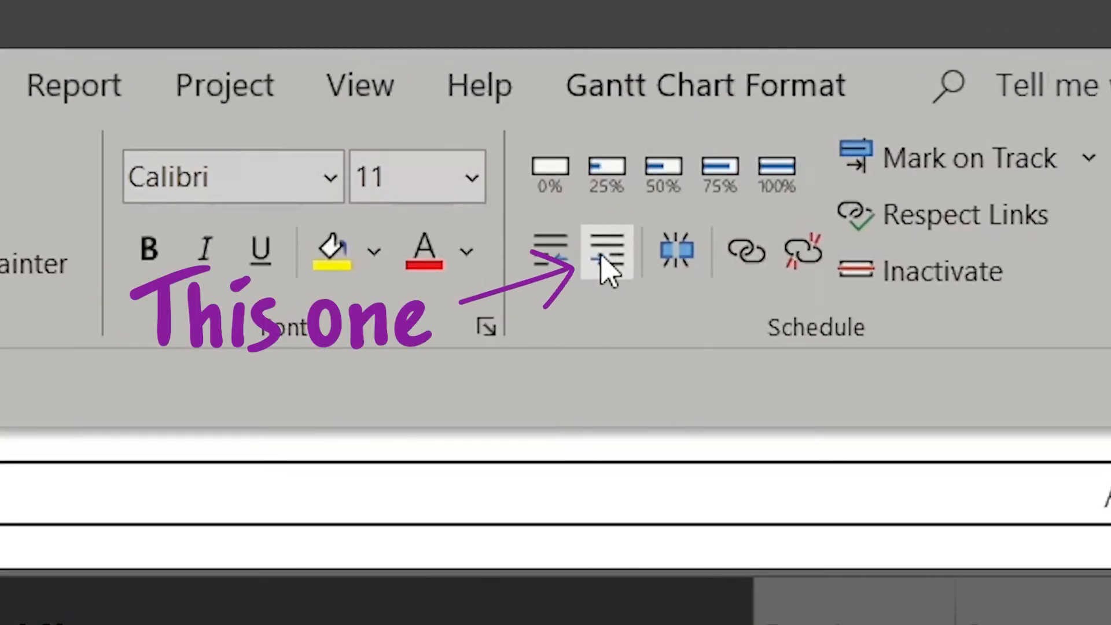
left_click(608, 255)
left_click(273, 371)
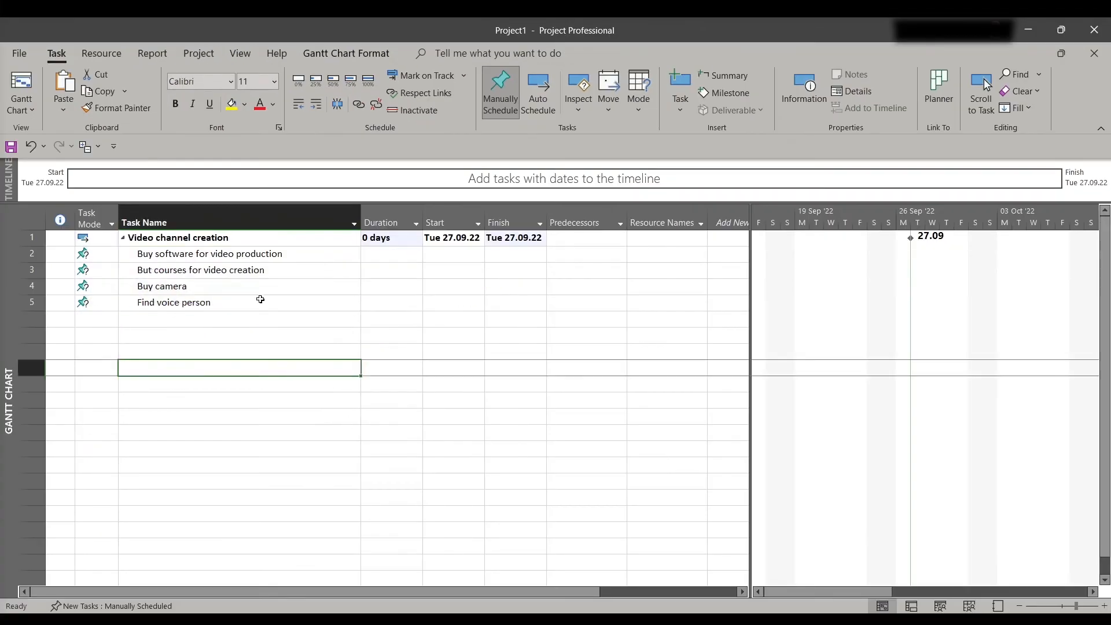
Step: Collapse and re-expand the subtasks under the "Video channel creation" summary task
left_click(124, 238)
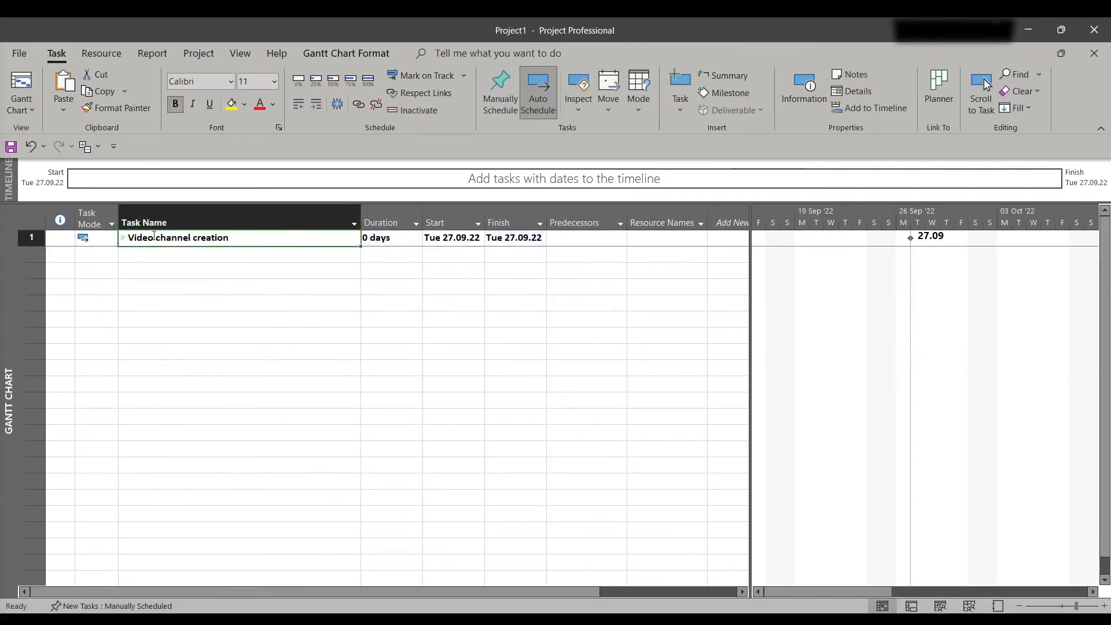
left_click(123, 238)
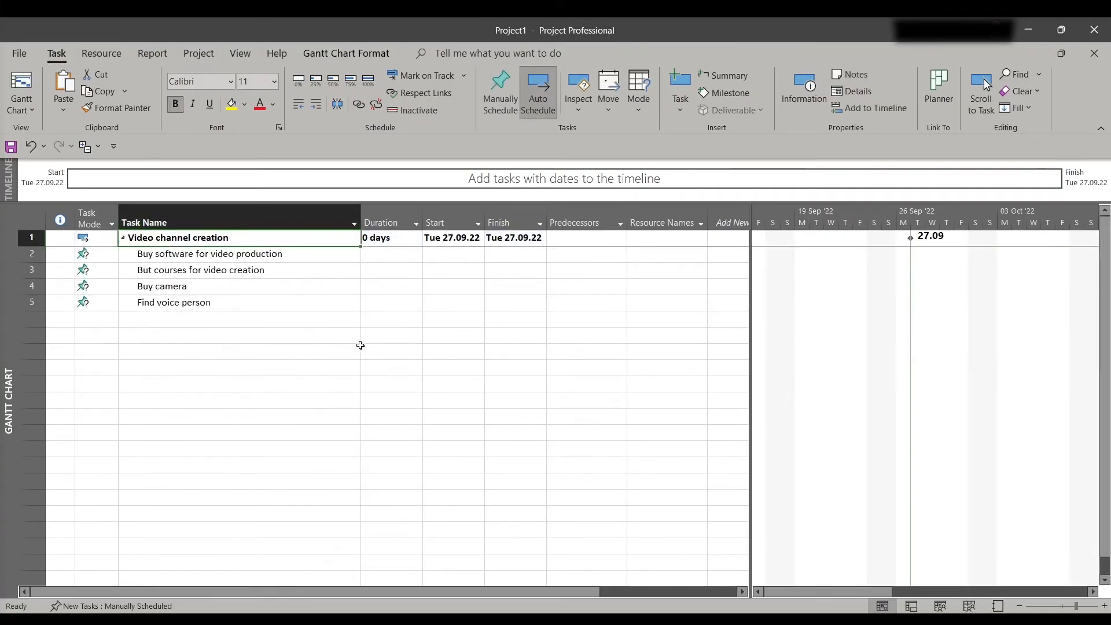
left_click(356, 347)
left_click(268, 401)
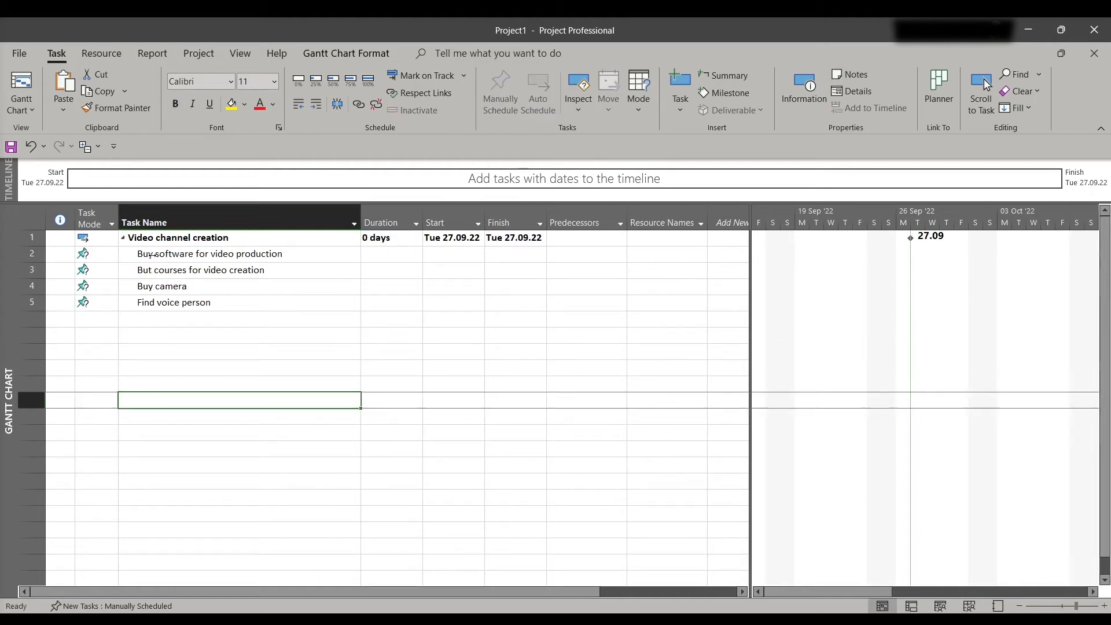
left_click_drag(152, 261, 155, 303)
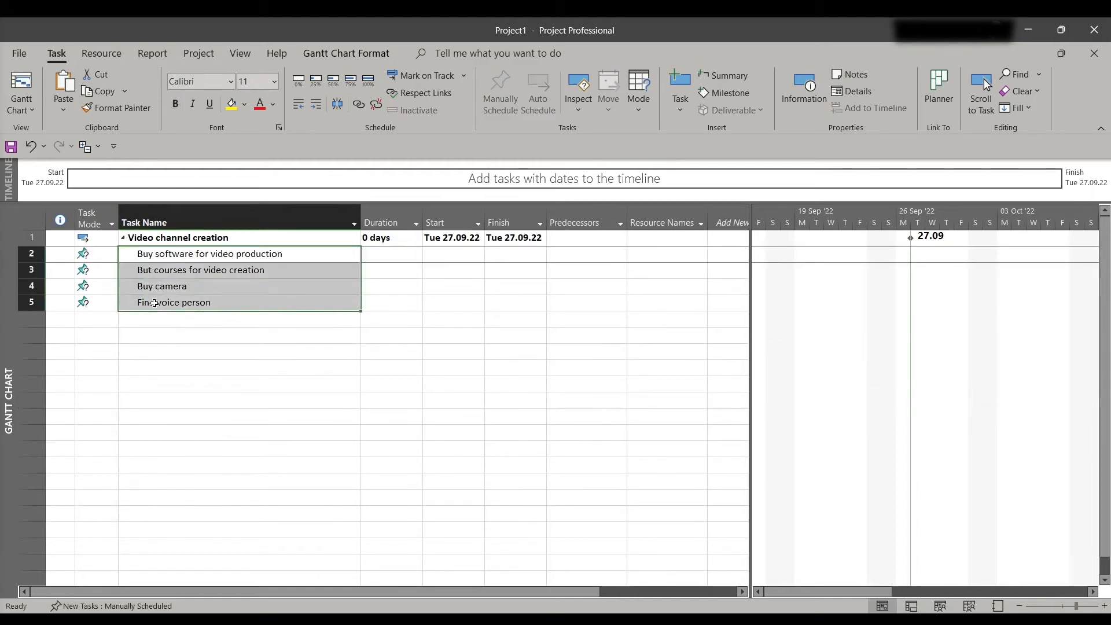
left_click_drag(201, 386, 225, 371)
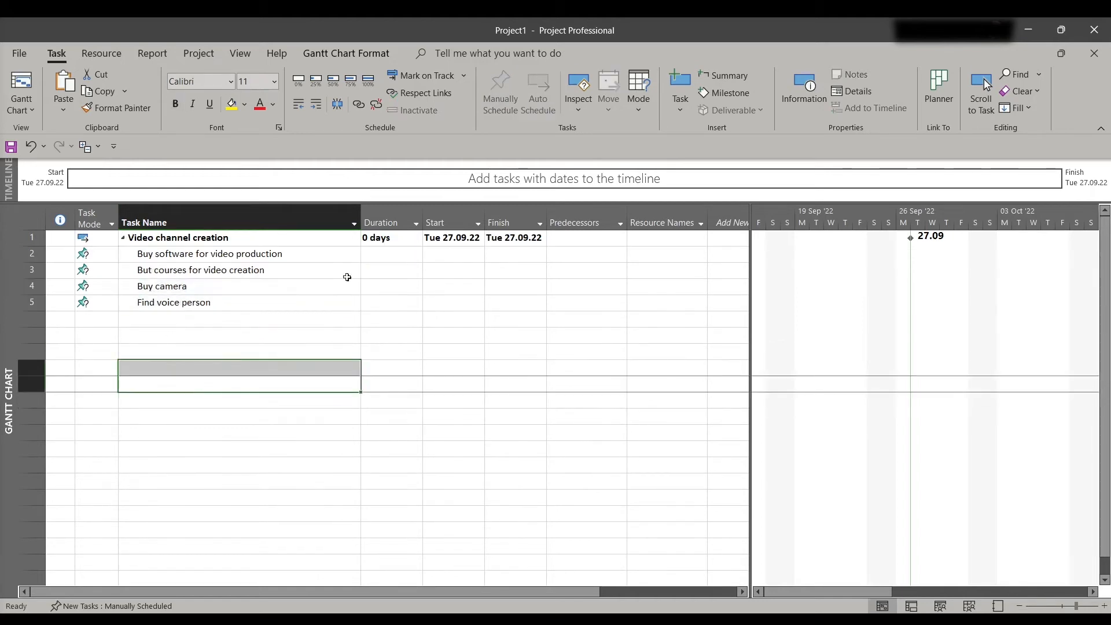
left_click(379, 238)
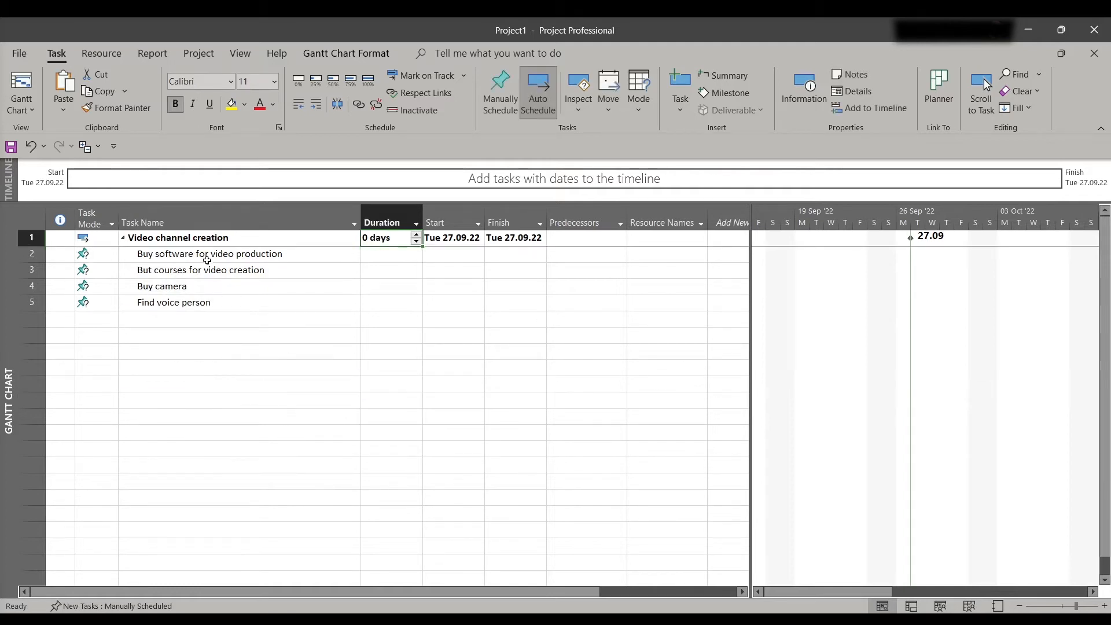
left_click(347, 372)
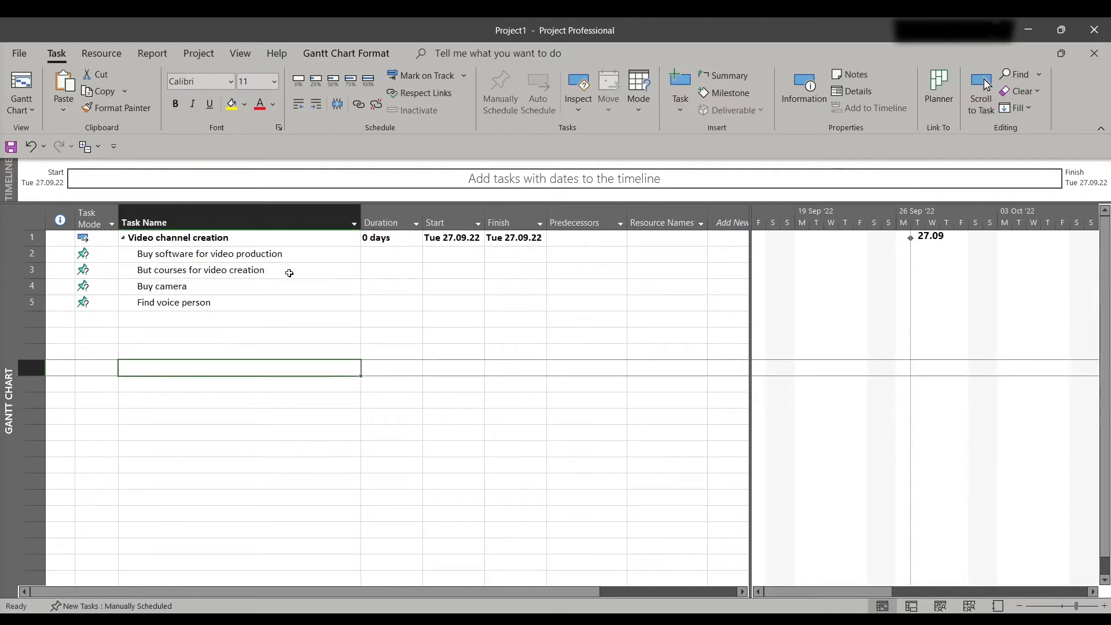
left_click(237, 354)
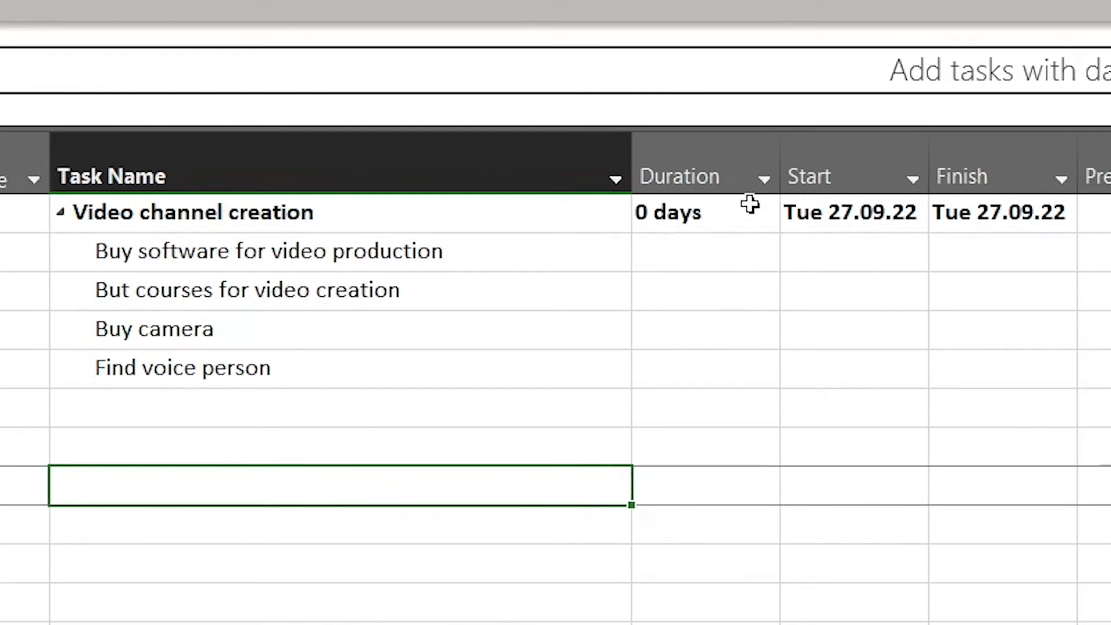
left_click(255, 220)
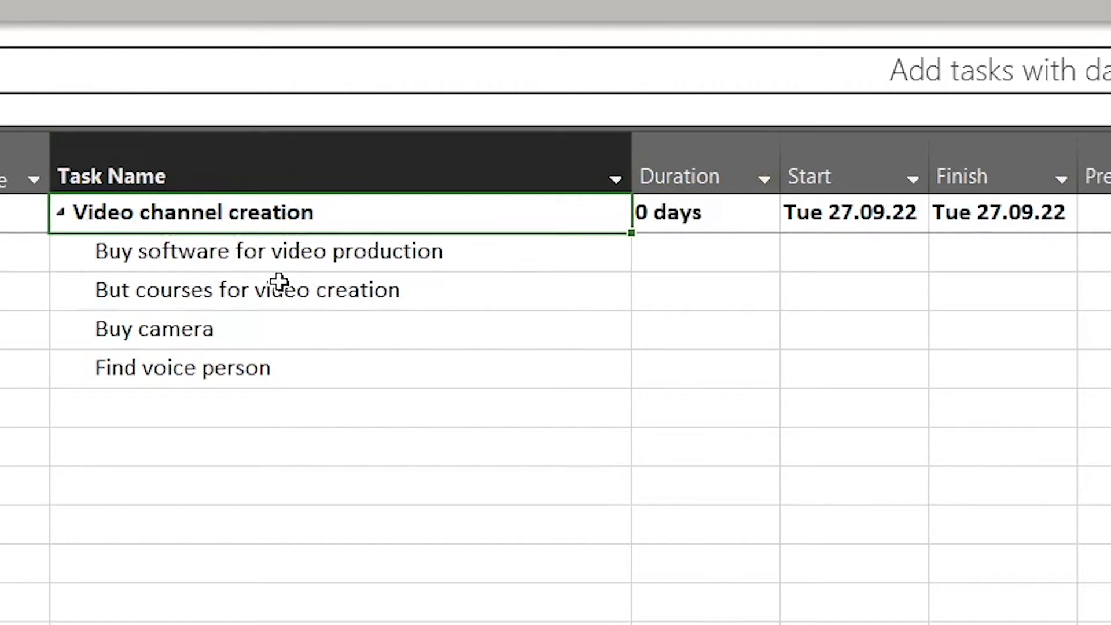
Step: Set the durations of the four subtasks to 2, 1, 1 and 10 days, in row order
double_click(728, 249)
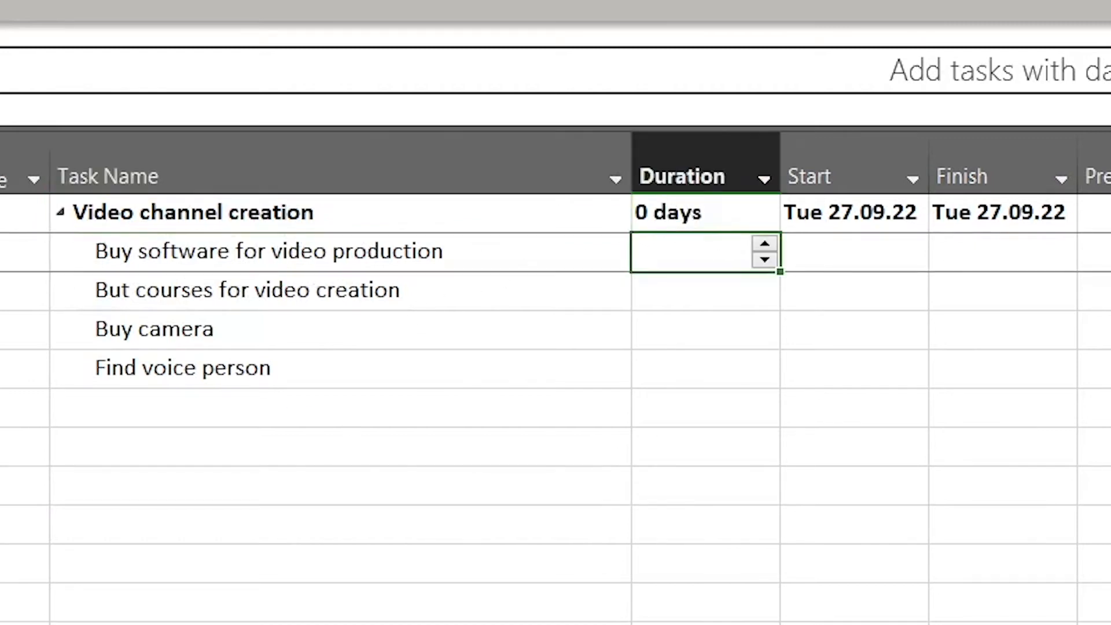
type("2")
key("Return")
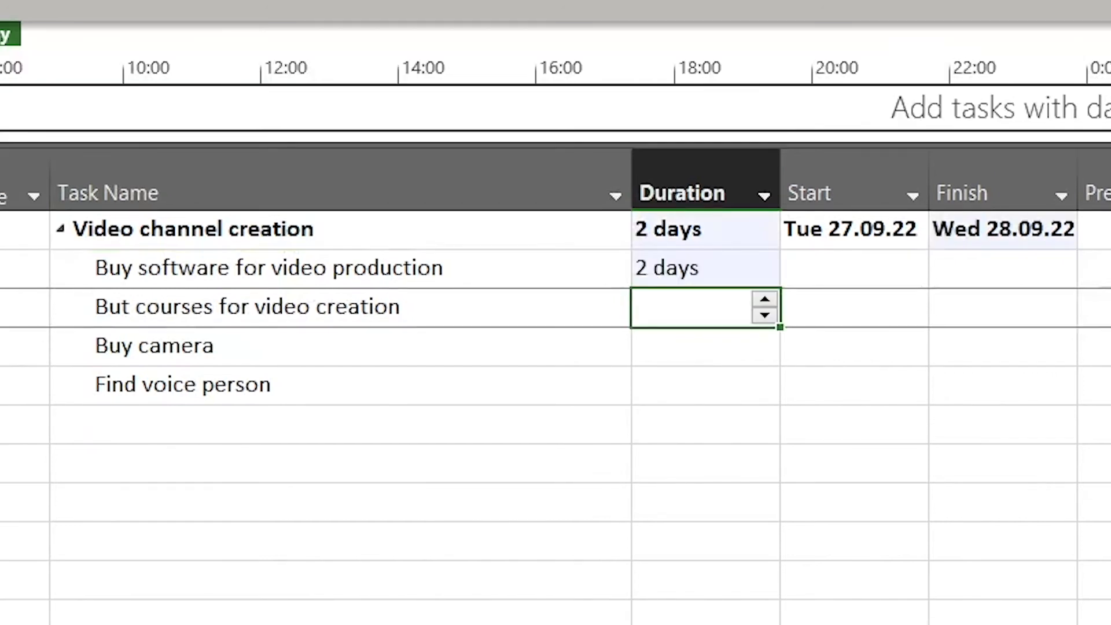
type("1")
key("Return")
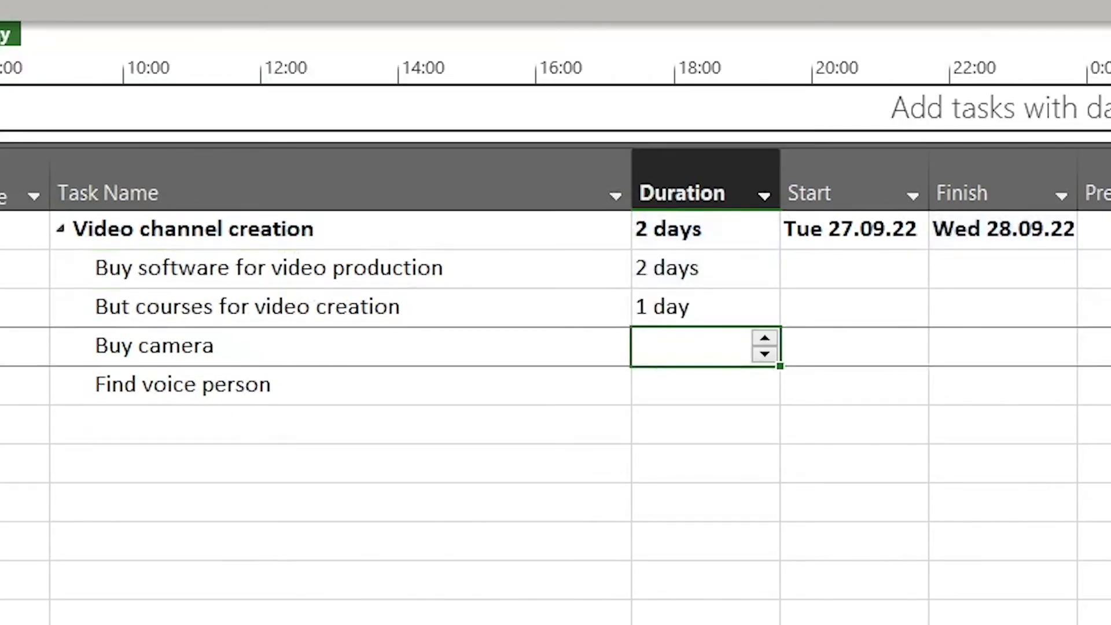
type("1")
key("Return")
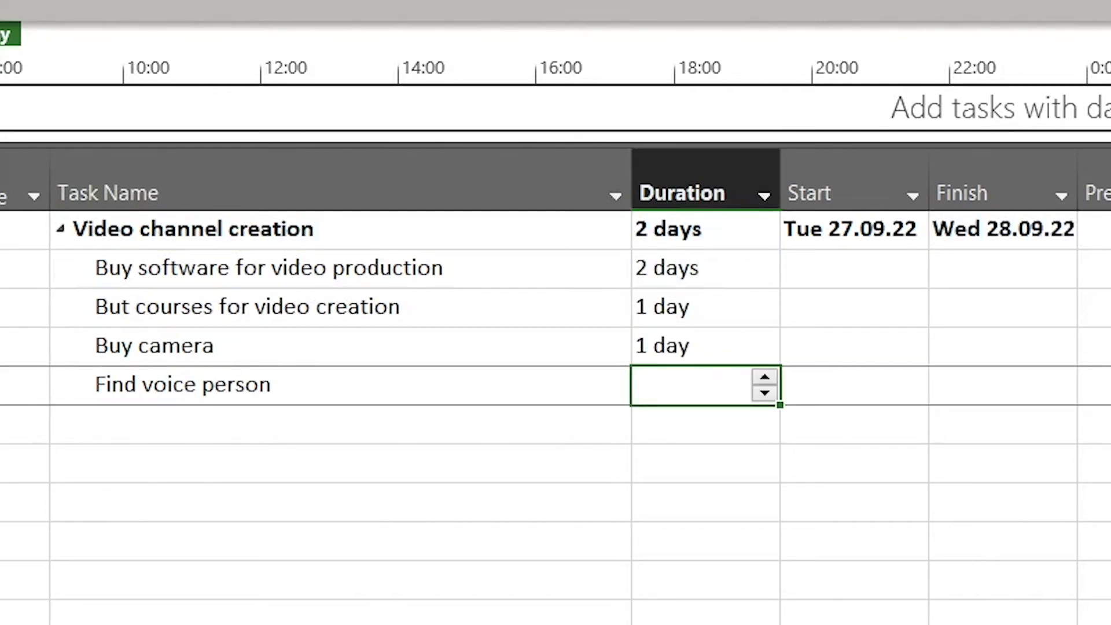
type("10")
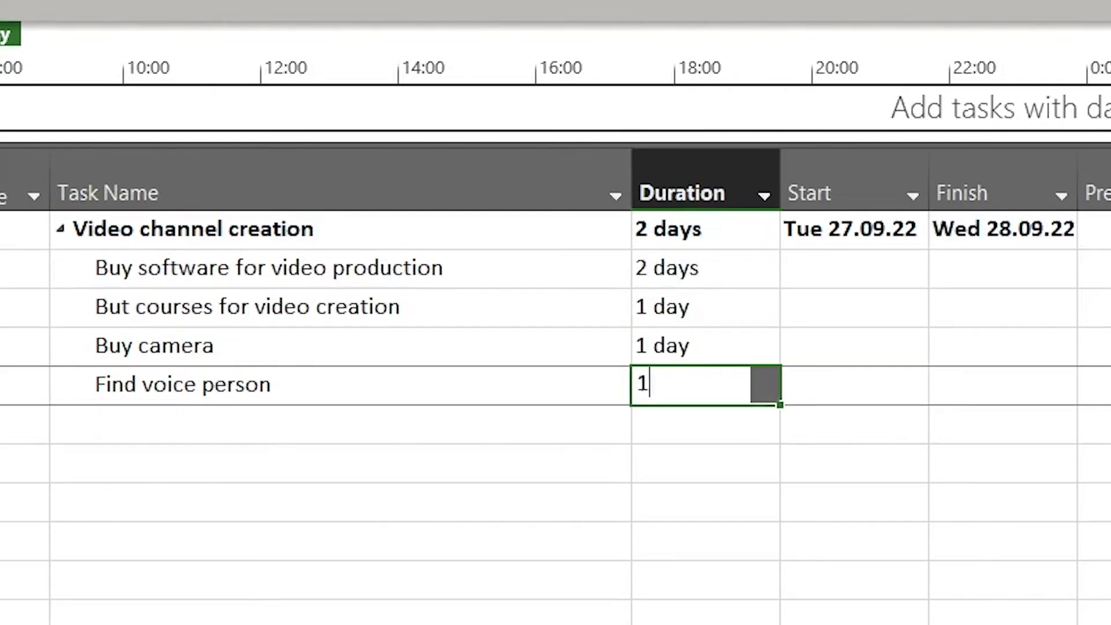
key("Return")
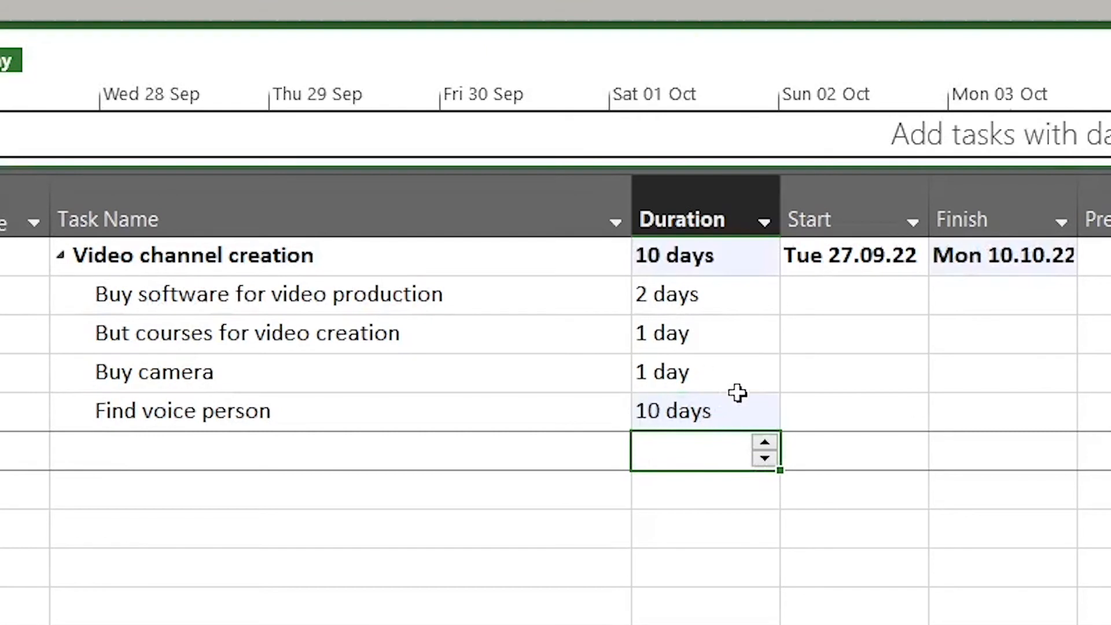
left_click(697, 388)
left_click(677, 411)
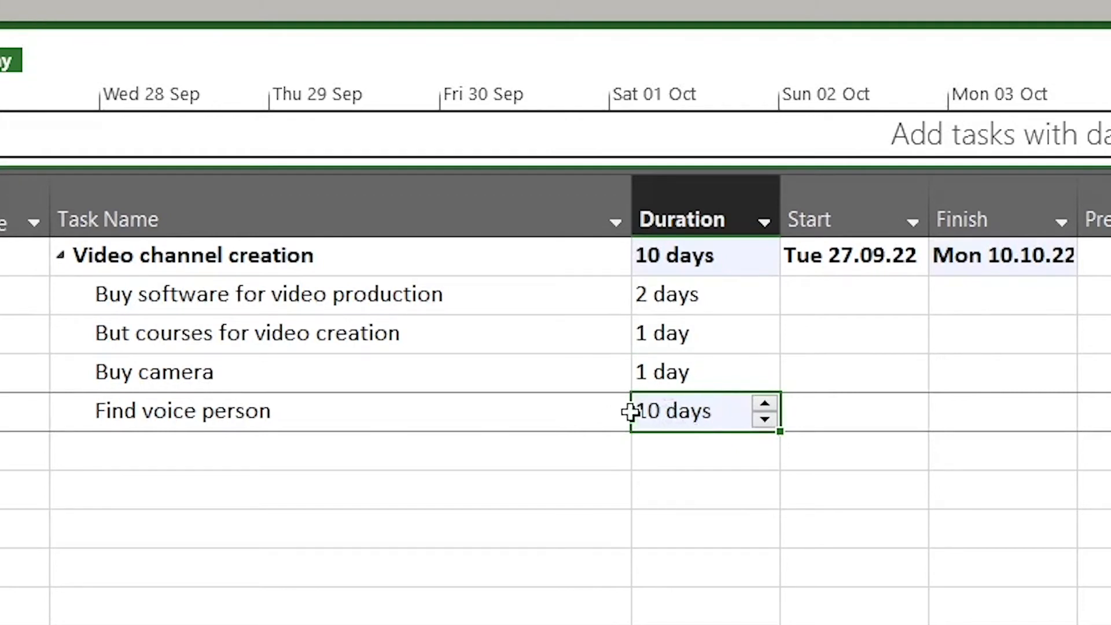
Step: Set the start date of "Buy software for video production" to Tue 27.09.22
left_click(868, 406)
left_click(1071, 413)
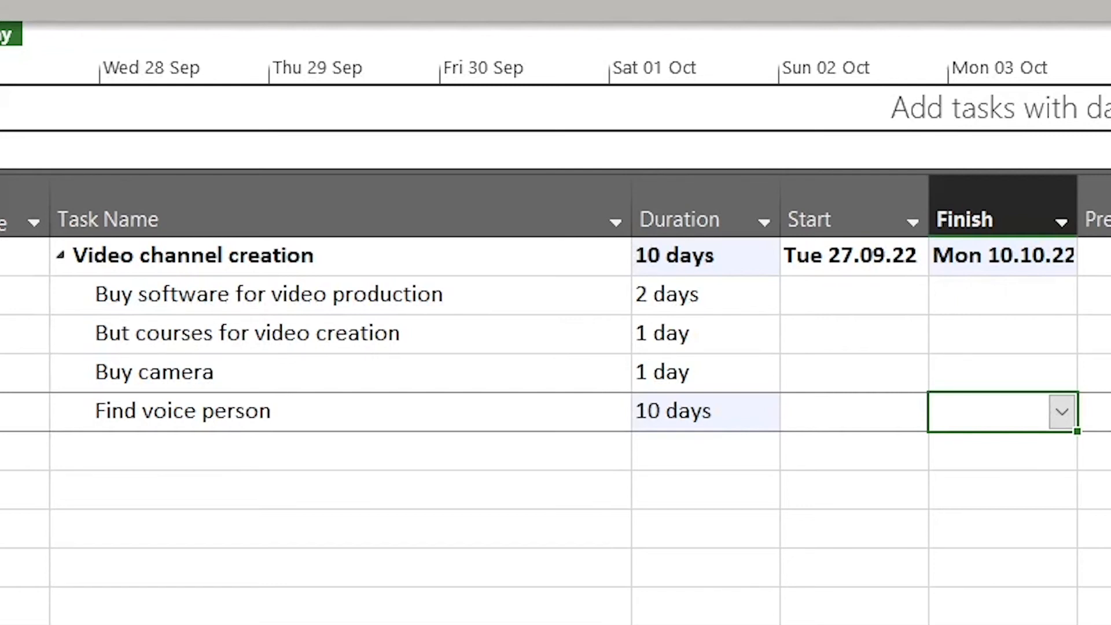
left_click(856, 290)
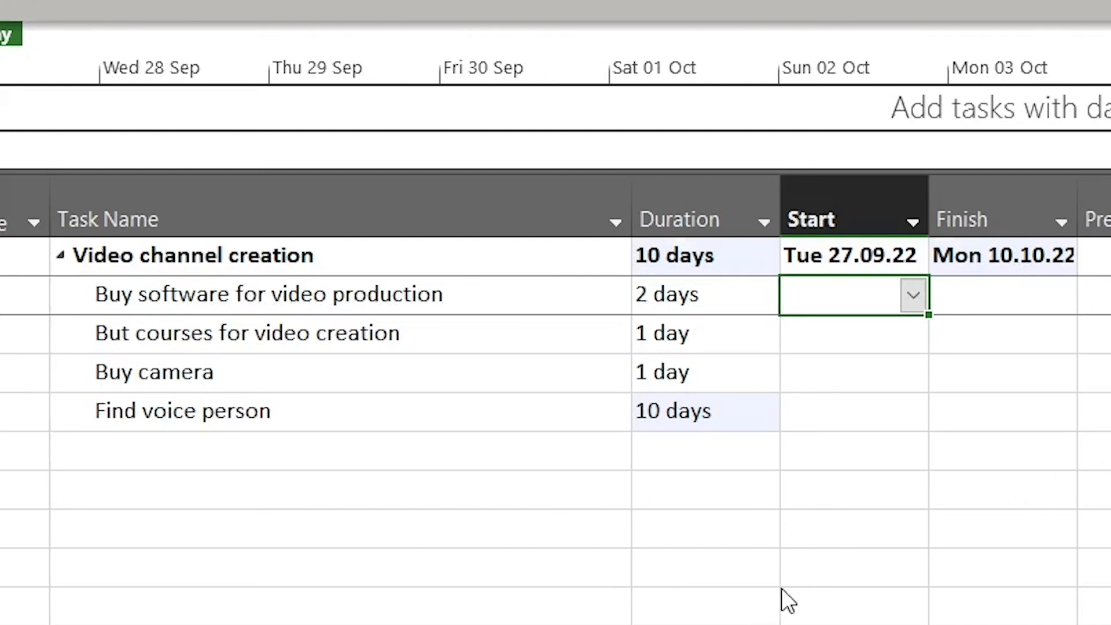
left_click(1093, 457)
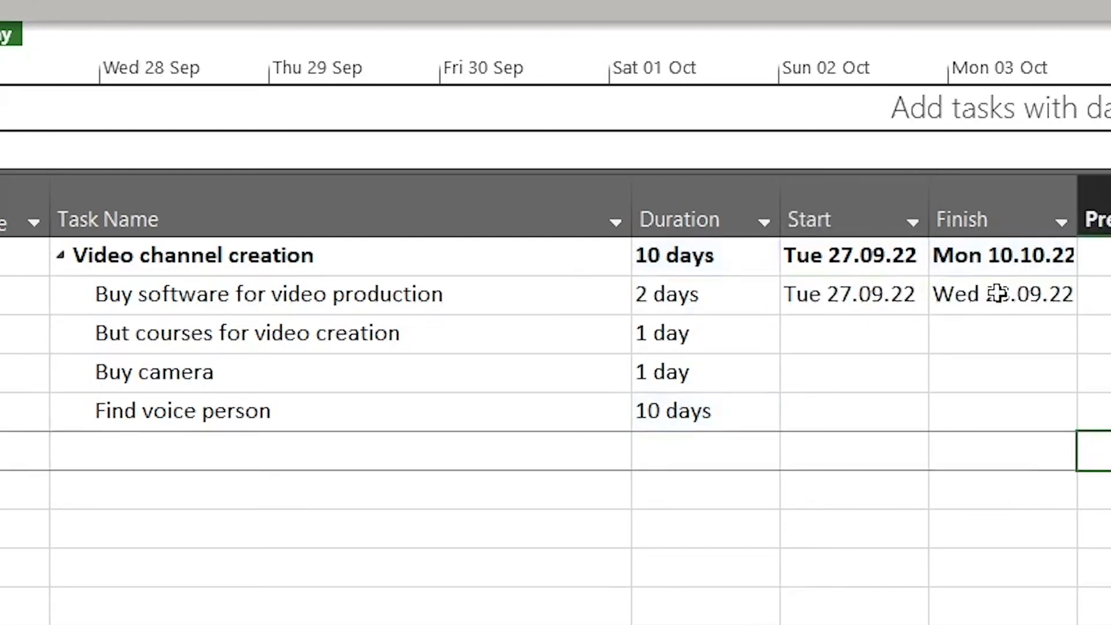
left_click(809, 298)
left_click(874, 448)
left_click(817, 292)
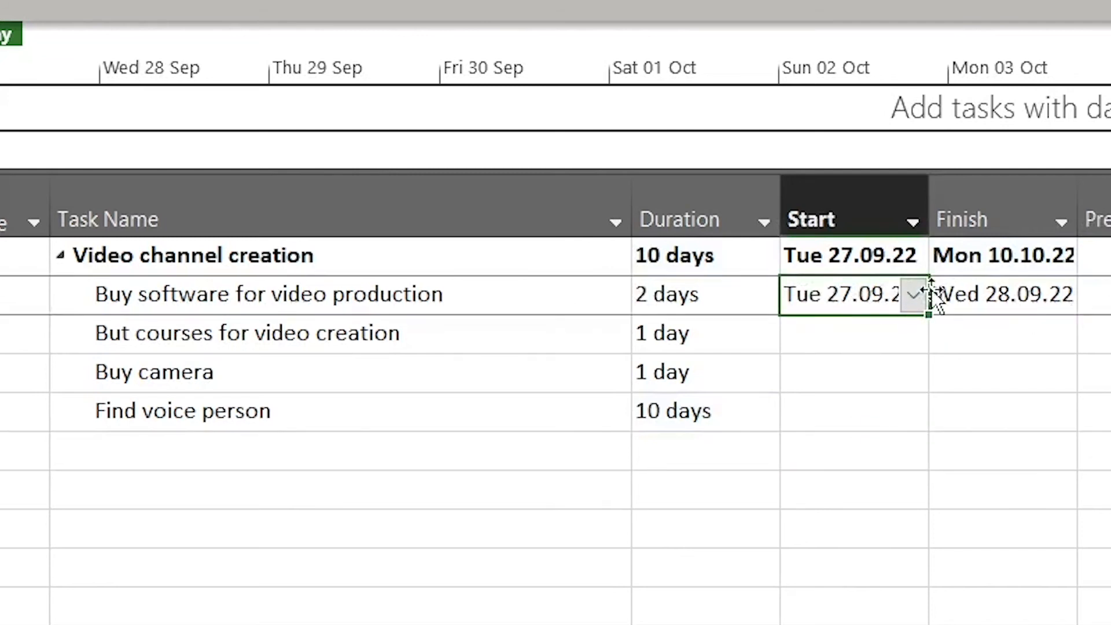
left_click(1039, 296)
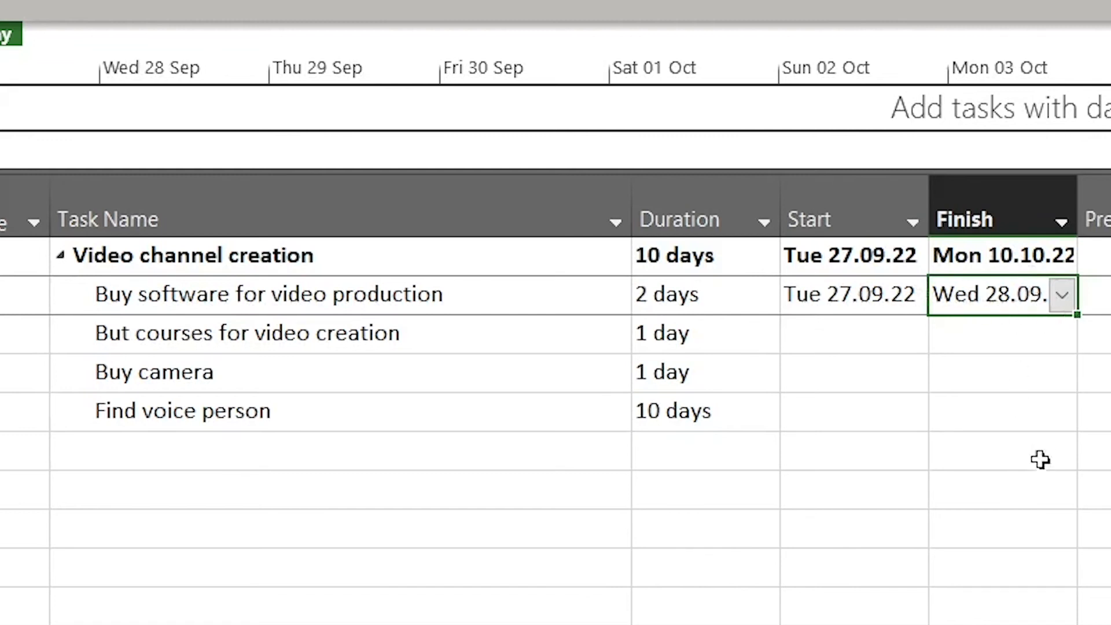
left_click(997, 501)
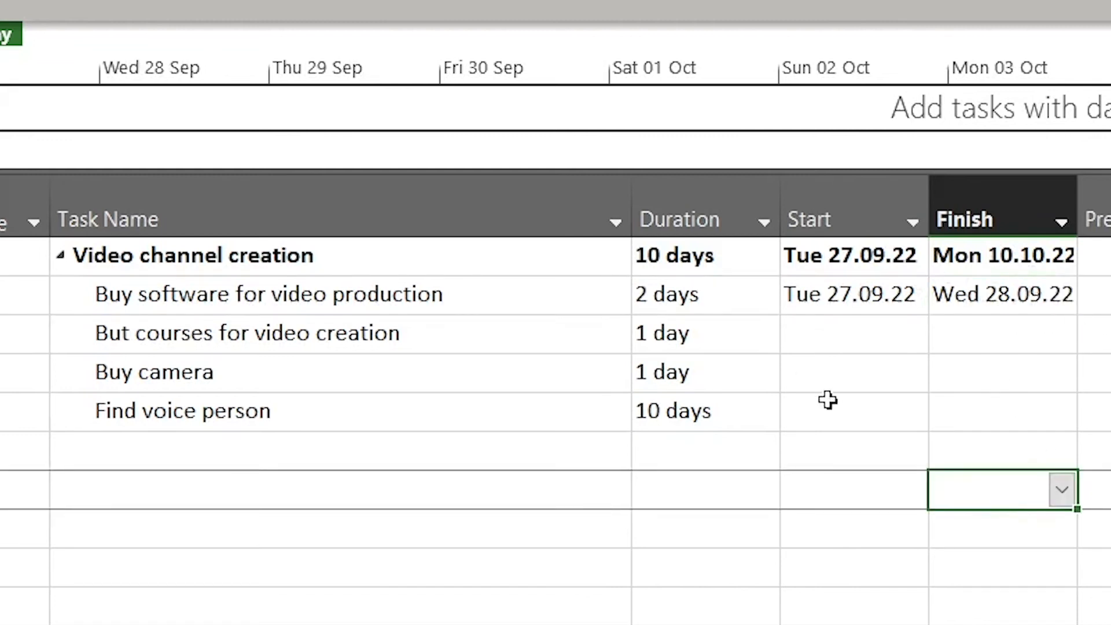
left_click(853, 370)
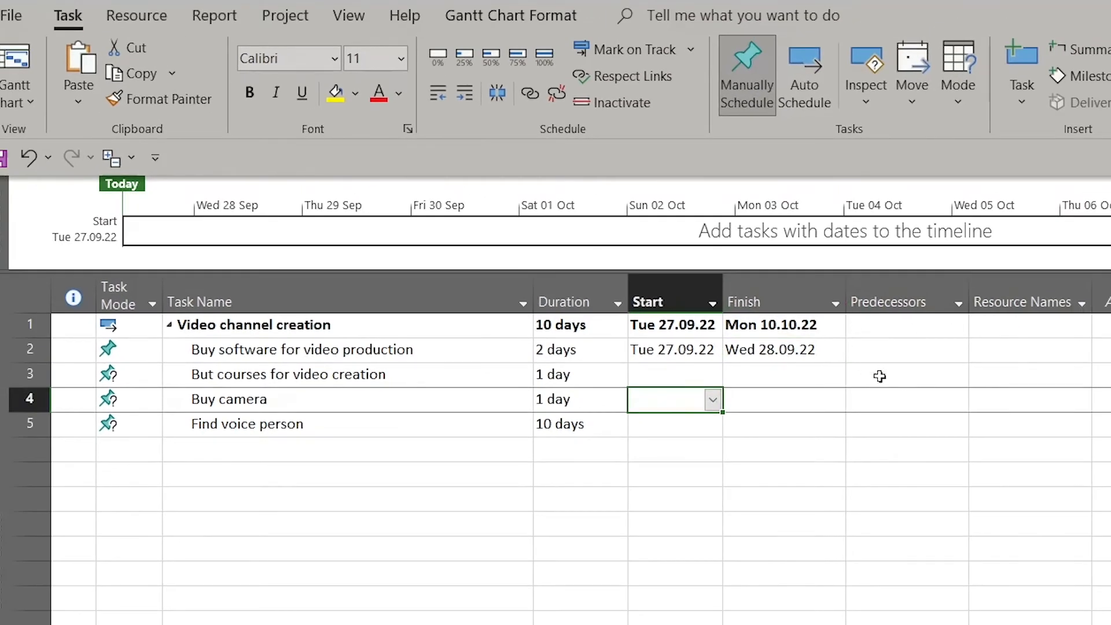
left_click(864, 367)
left_click(901, 286)
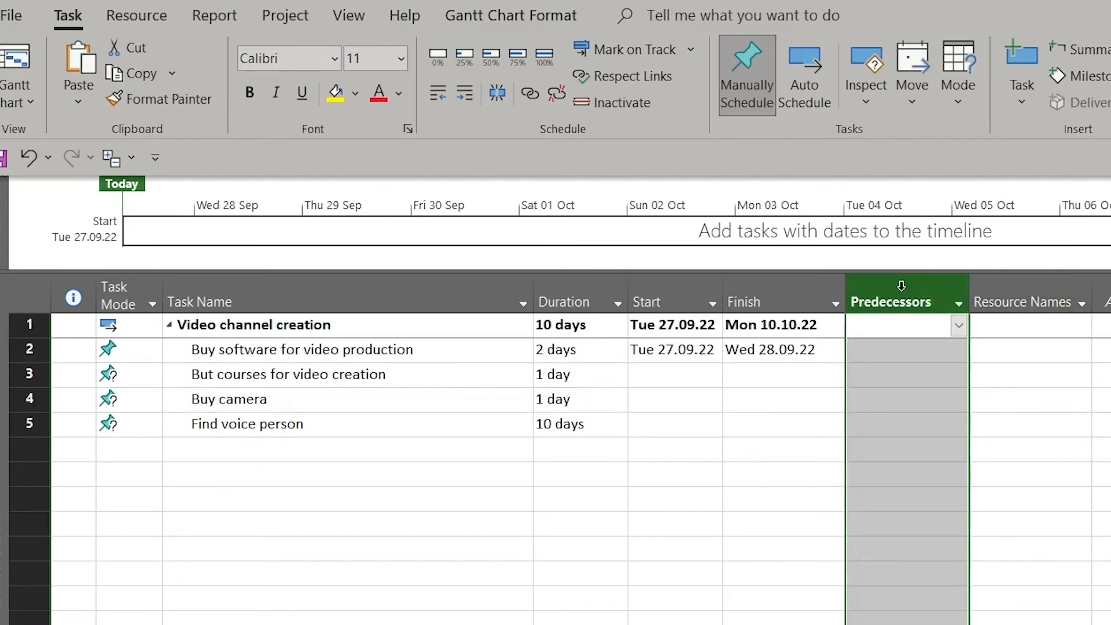
left_click(1022, 284)
left_click(921, 395)
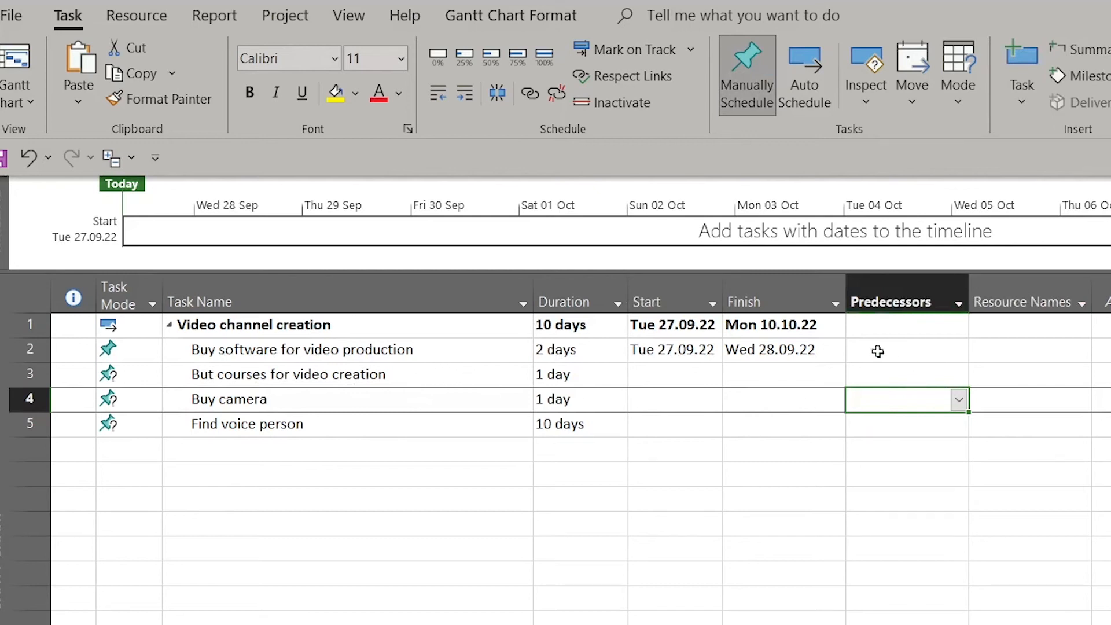
Step: Set task 2 as the predecessor of the video creation courses task in row 3
left_click(329, 349)
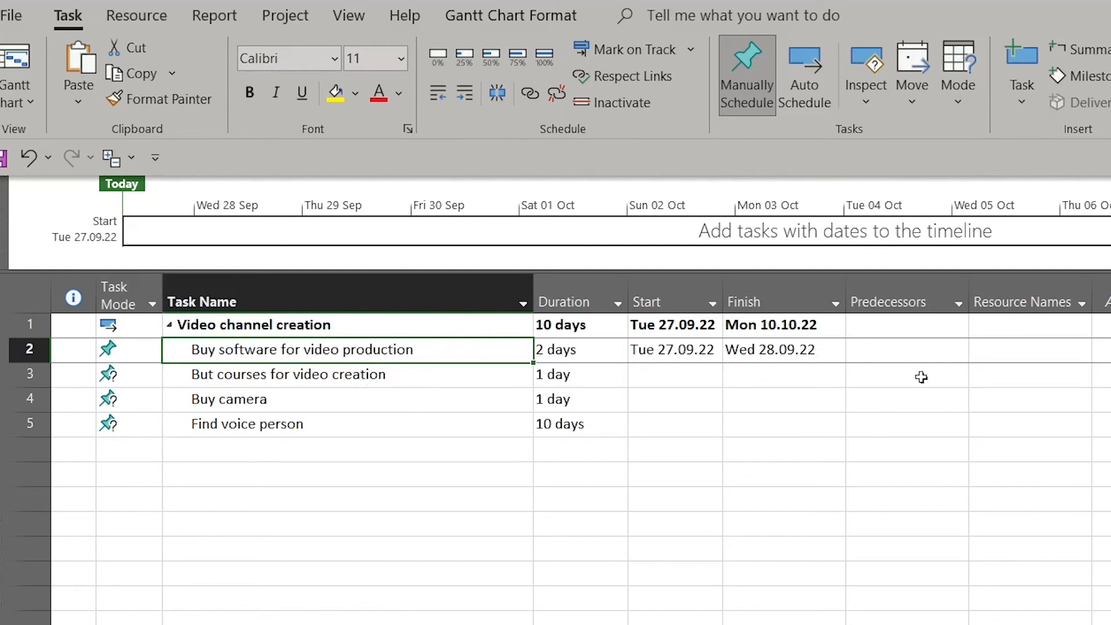
left_click(894, 374)
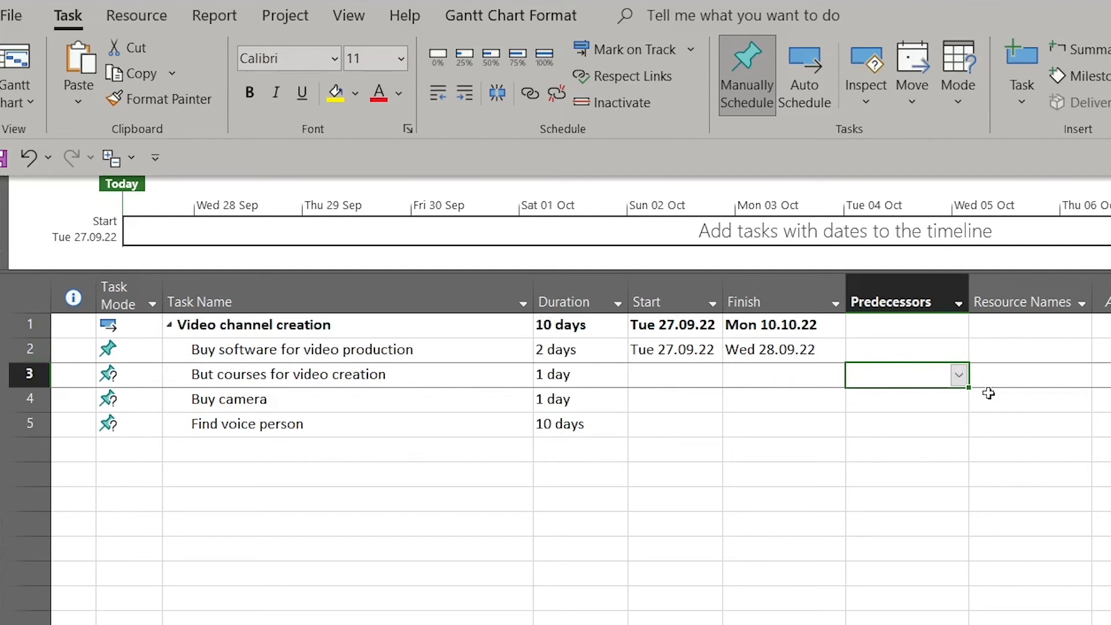
type("2")
key("Return")
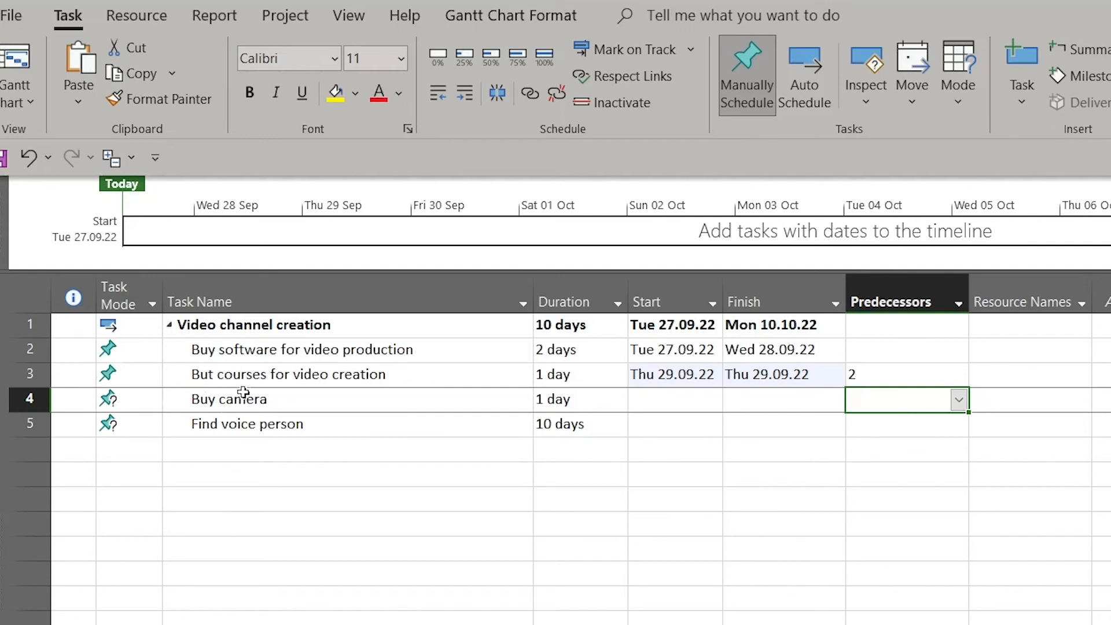
Step: Correct the name of task 3 to "Buy courses for video creation"
left_click(234, 378)
key("F2")
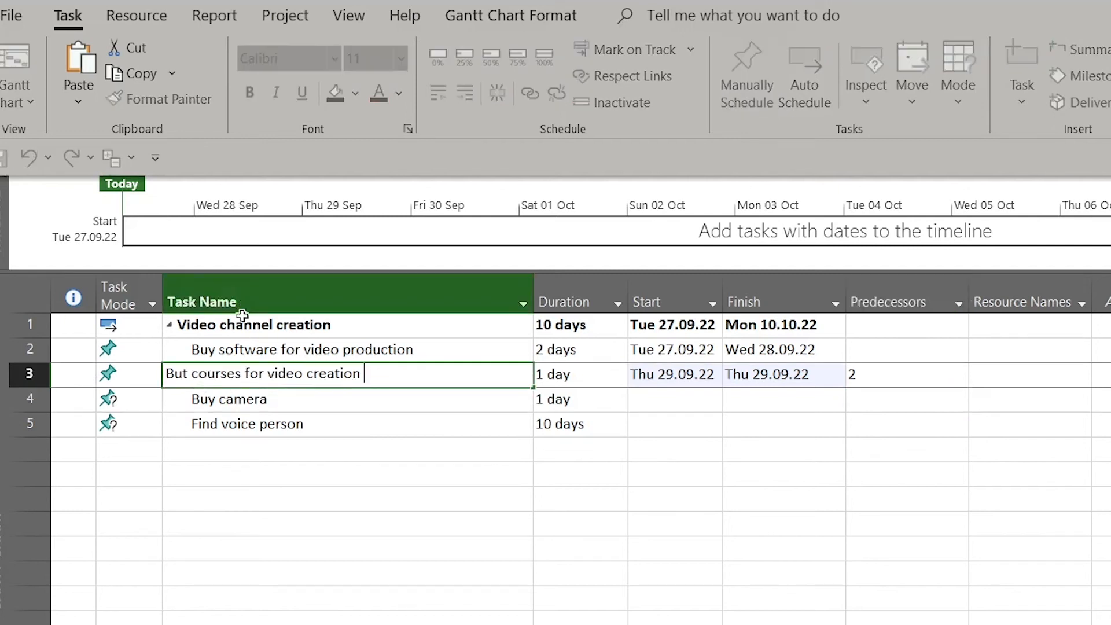
left_click(191, 373)
key("BackSpace")
type("y")
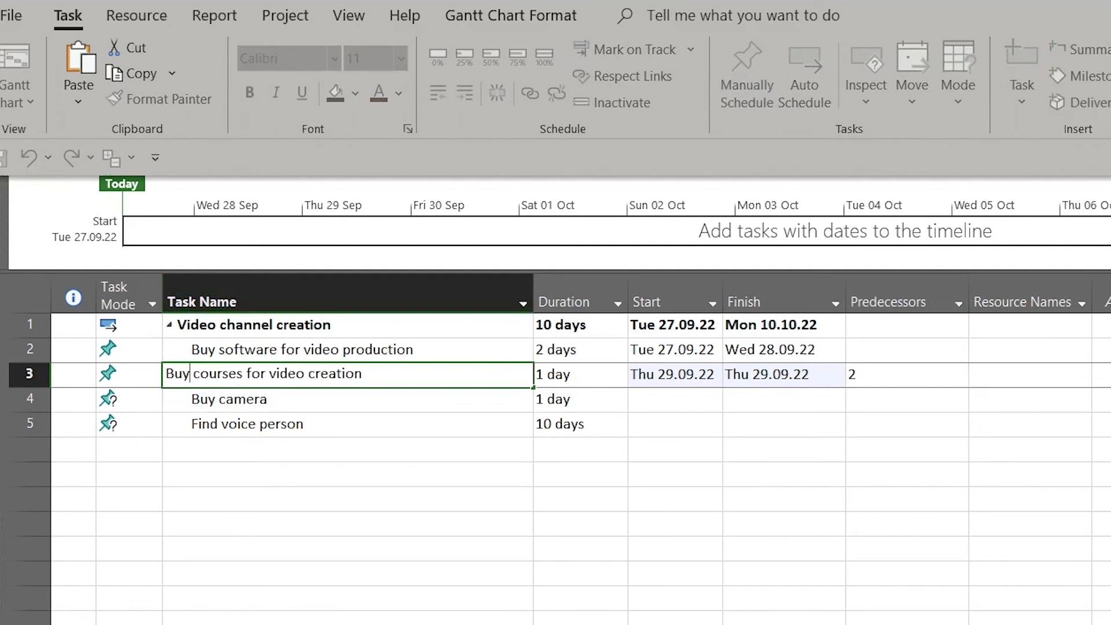
key("Return")
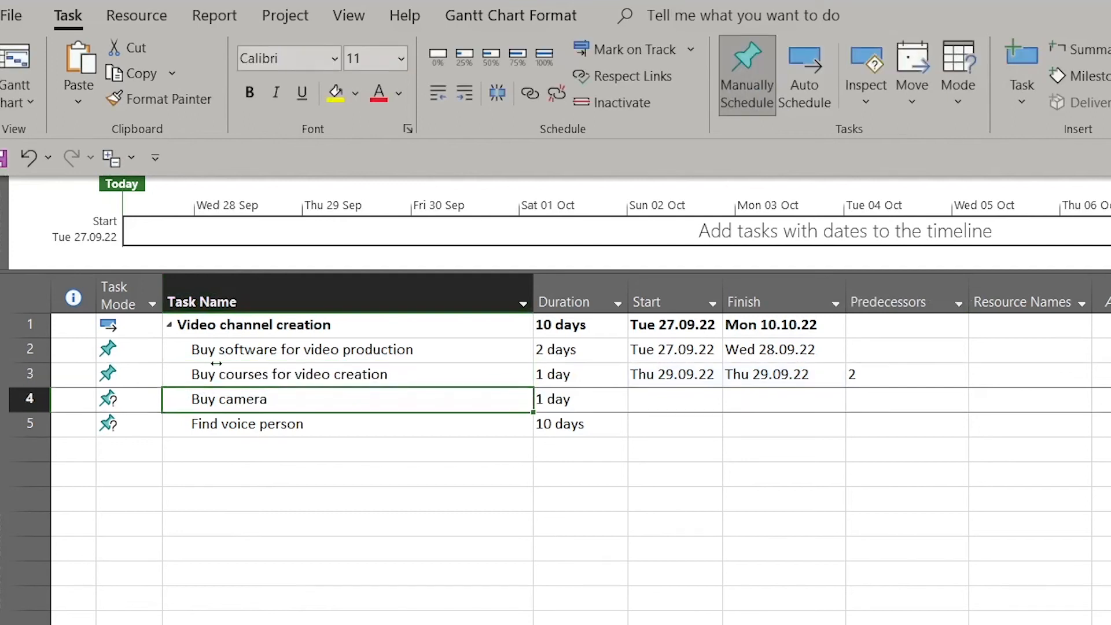
Step: Set task 3 as the predecessor of "Buy camera" and task 4 as the predecessor of "Find voice person"
left_click(927, 405)
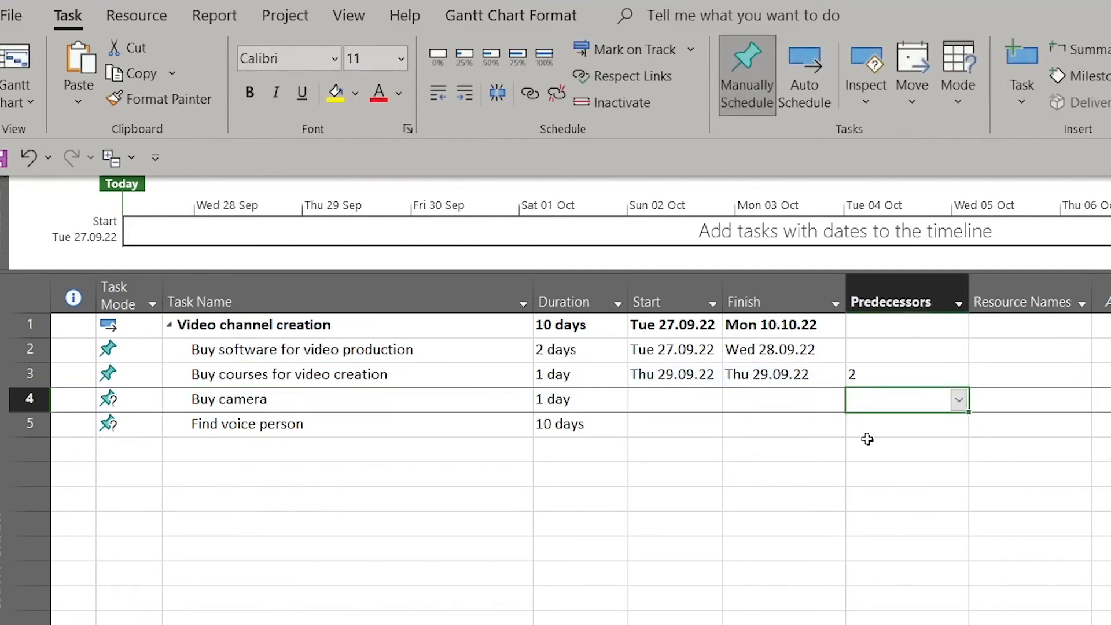
left_click(922, 488)
left_click(883, 398)
type("3")
left_click(913, 449)
left_click(884, 427)
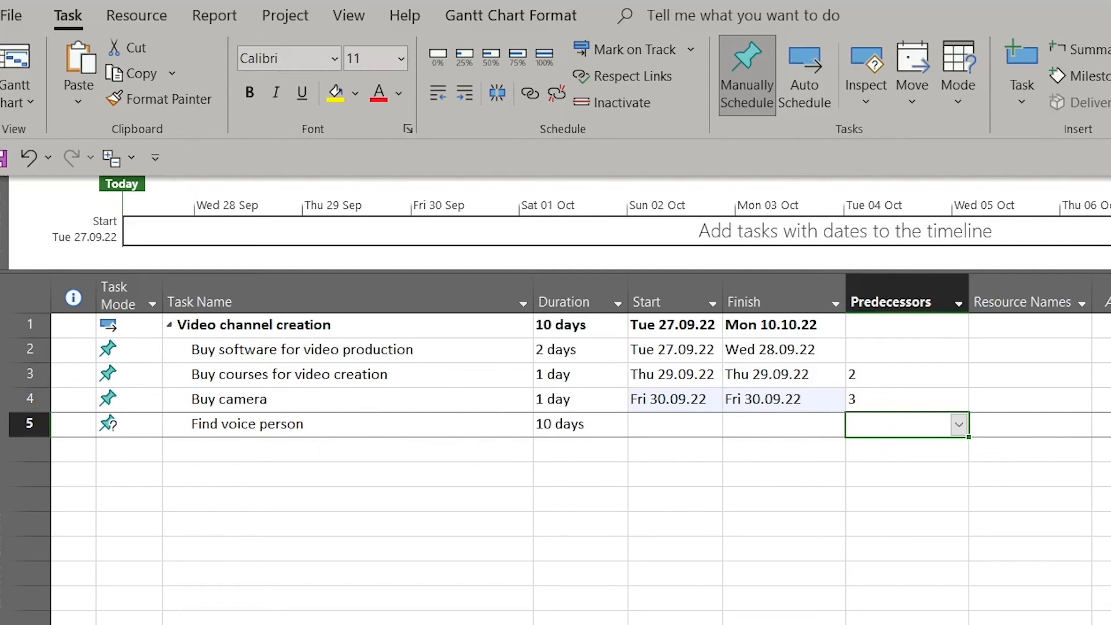
type("4")
key("Return")
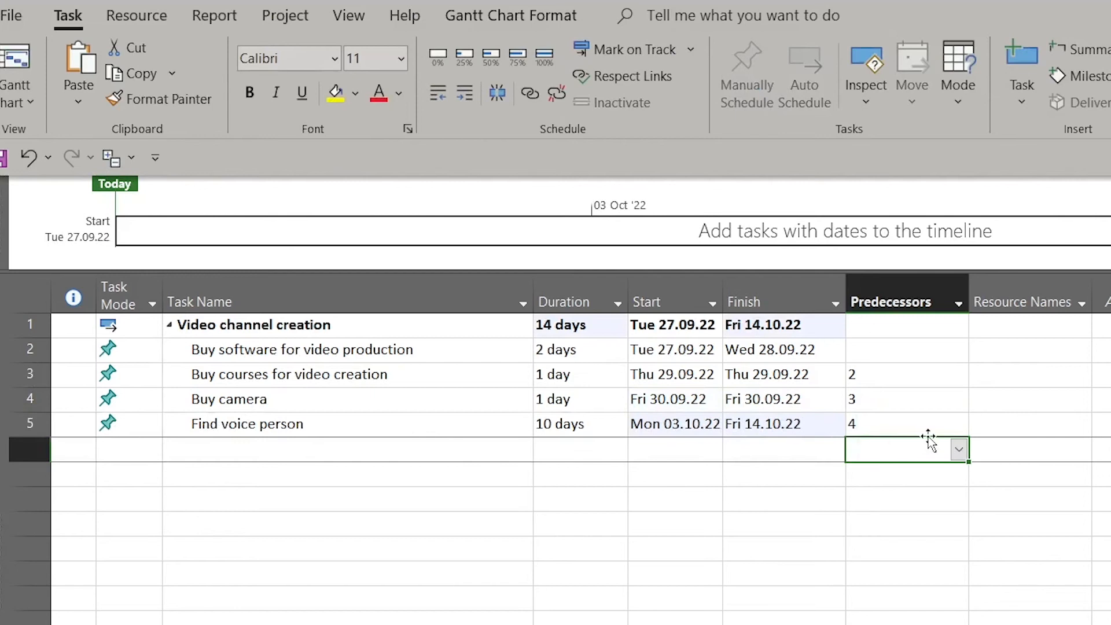
left_click(695, 538)
left_click(333, 467)
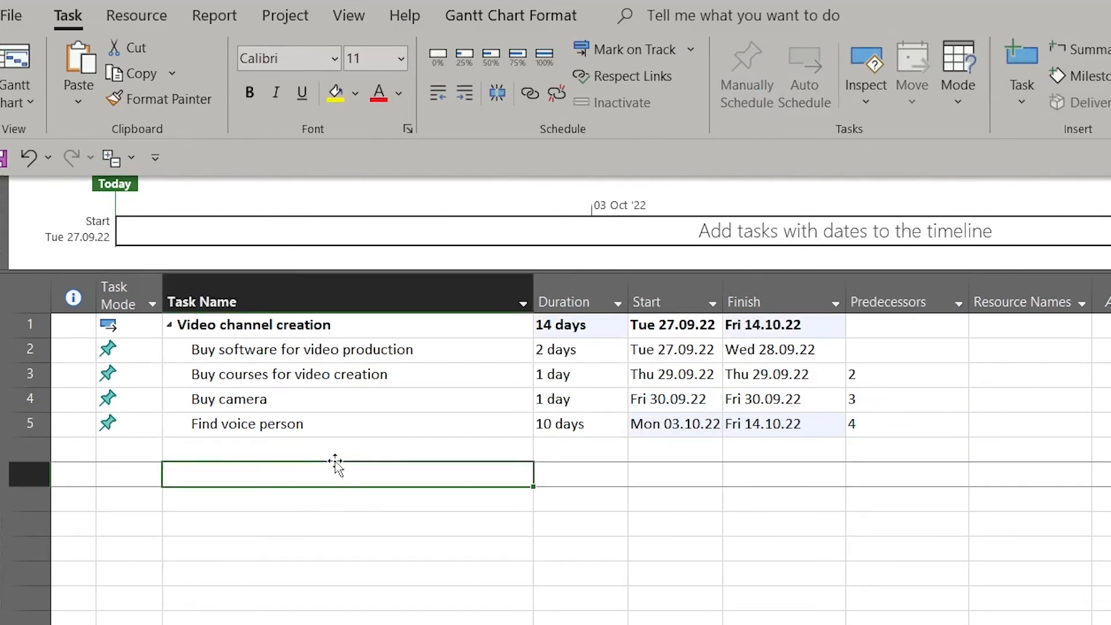
left_click(1019, 502)
left_click(816, 503)
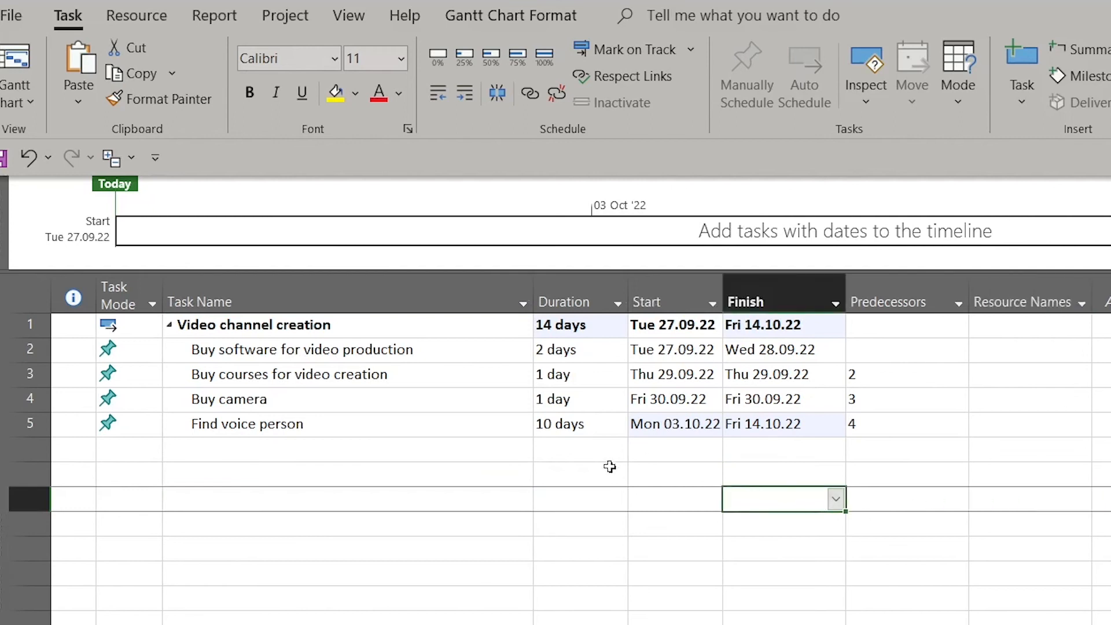
left_click(508, 500)
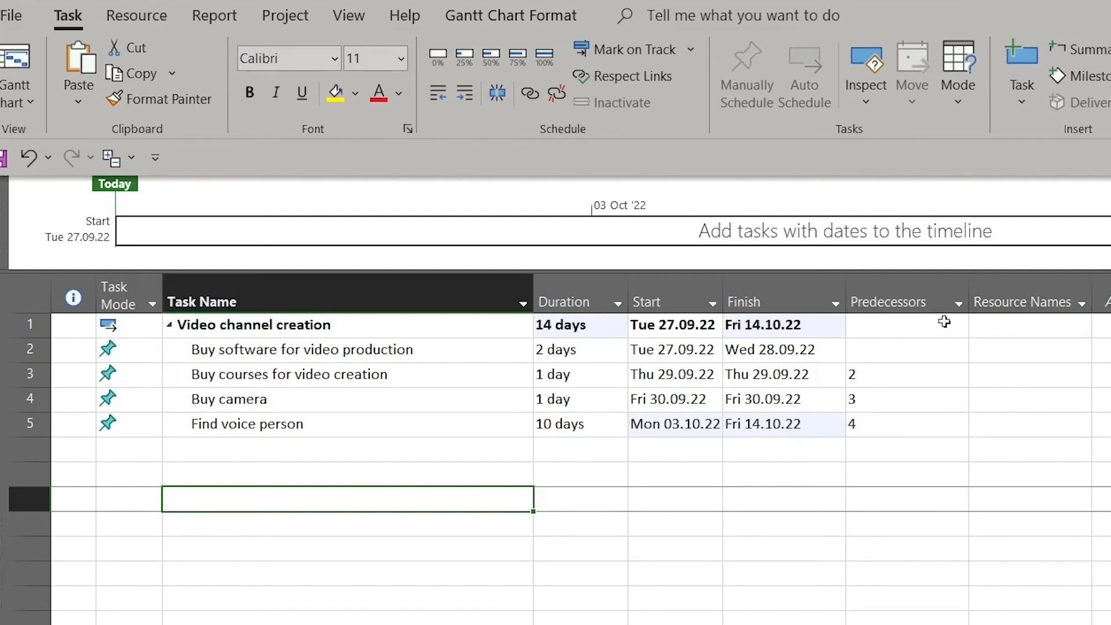
Step: Assign the resource "Me" to "Buy software for video production" and "Buy courses for video creation"
left_click(1040, 443)
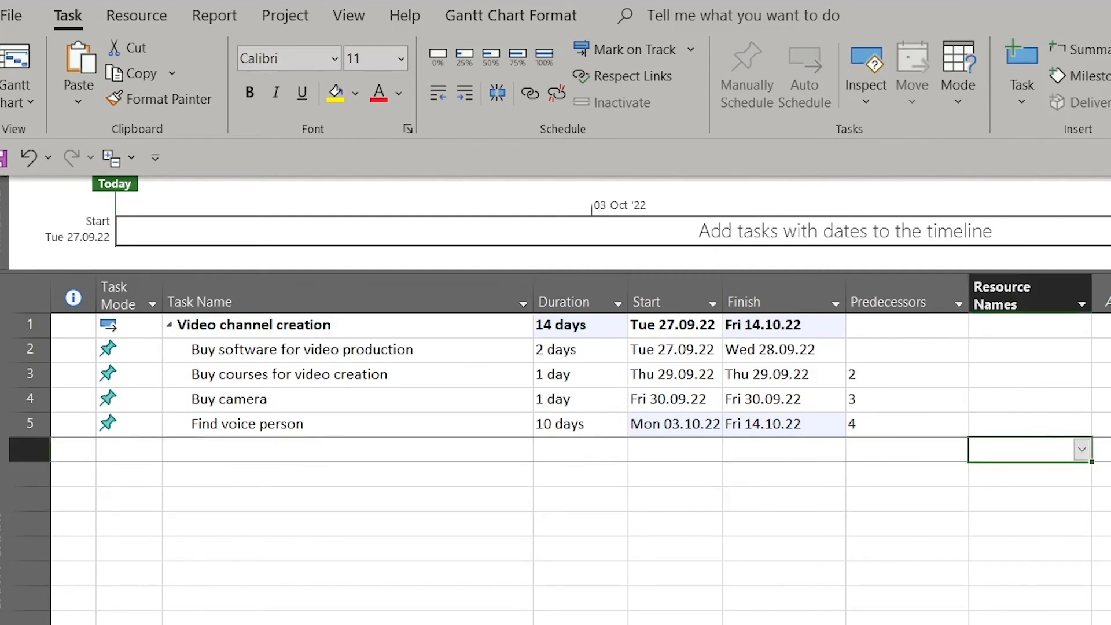
left_click(1071, 350)
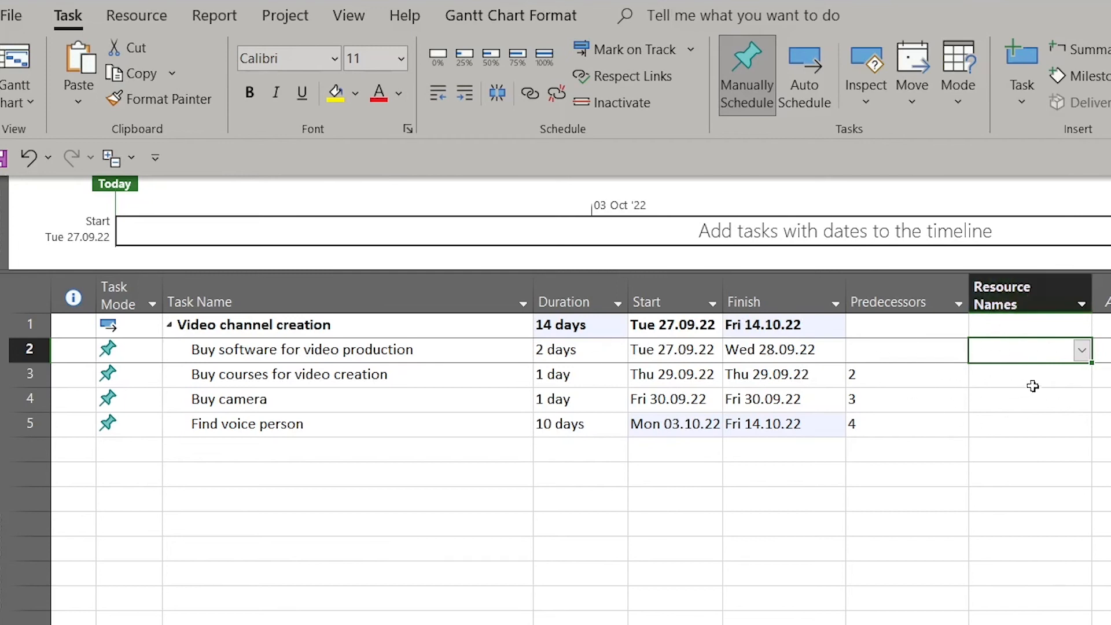
left_click(242, 352)
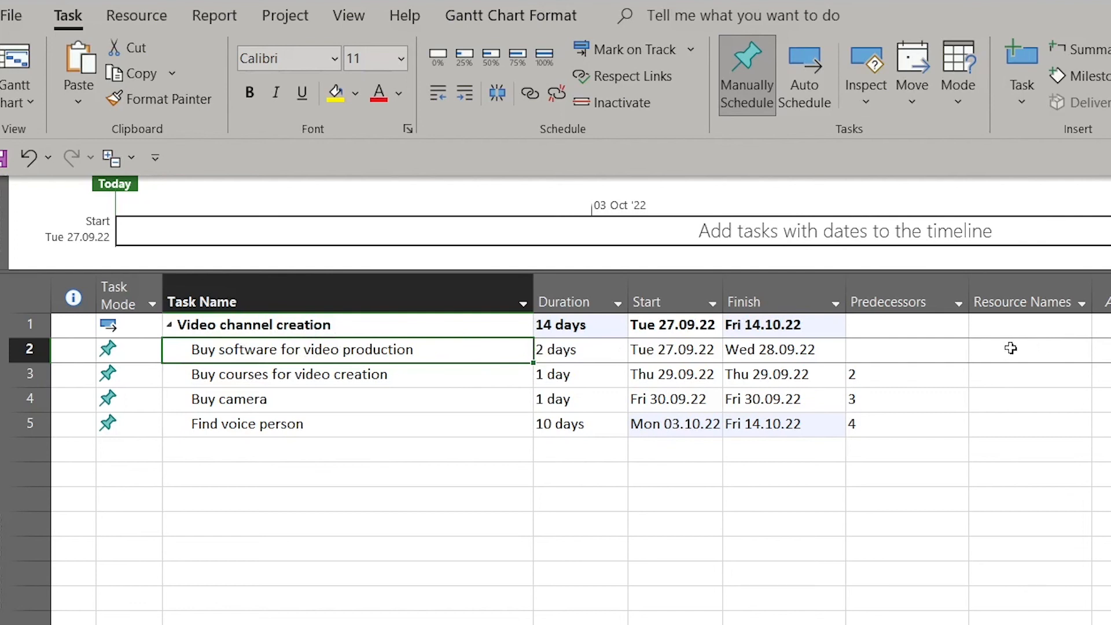
left_click(333, 376)
left_click(1037, 348)
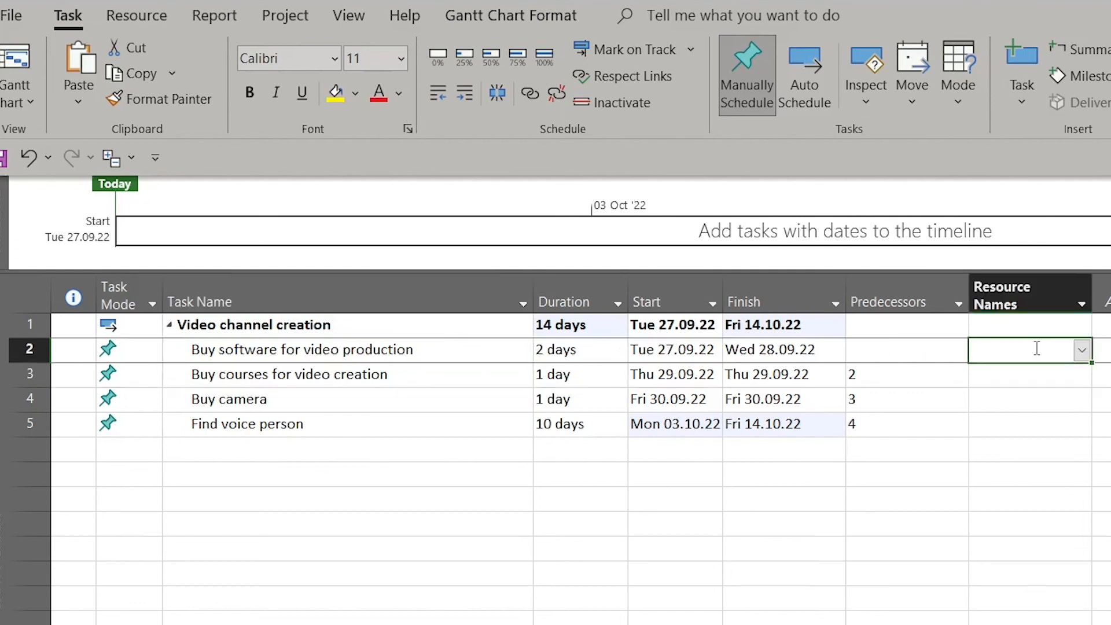
type("Me")
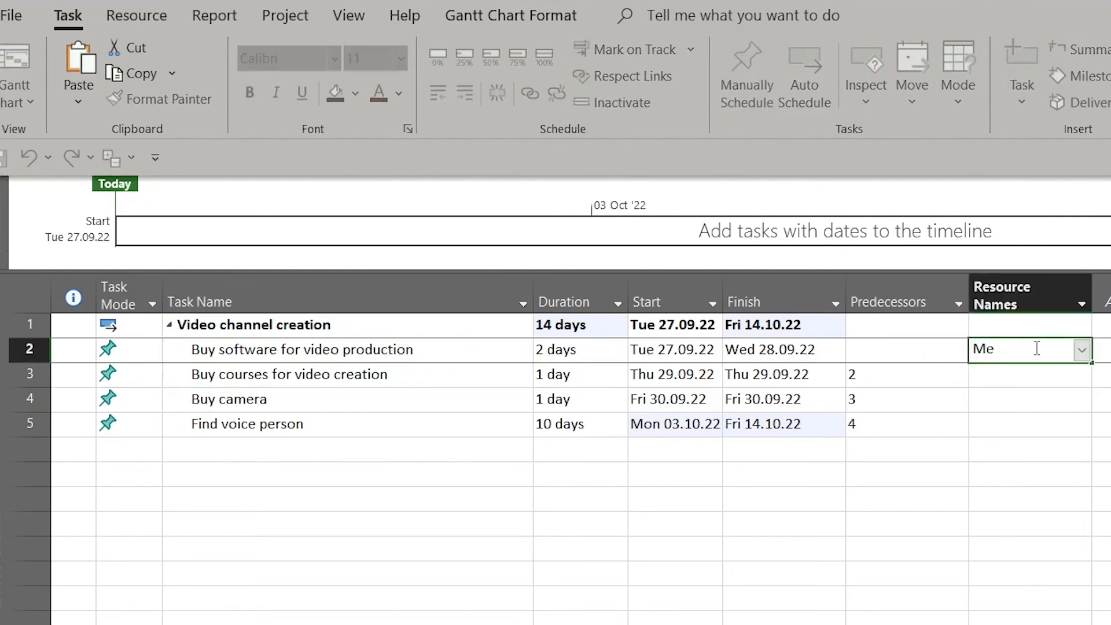
key("Return")
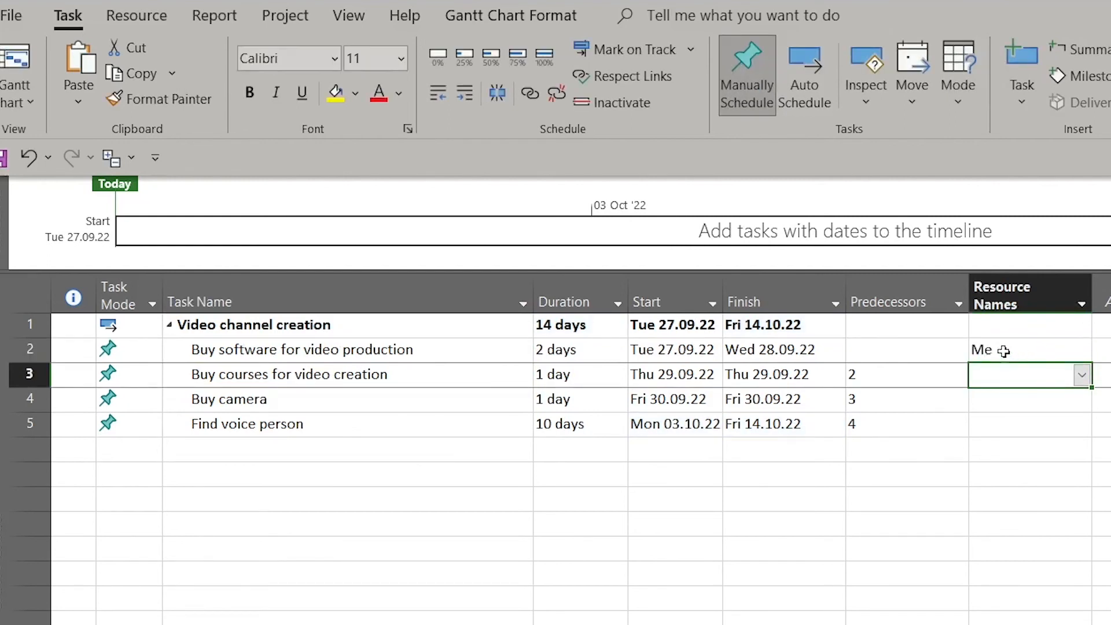
left_click(1082, 375)
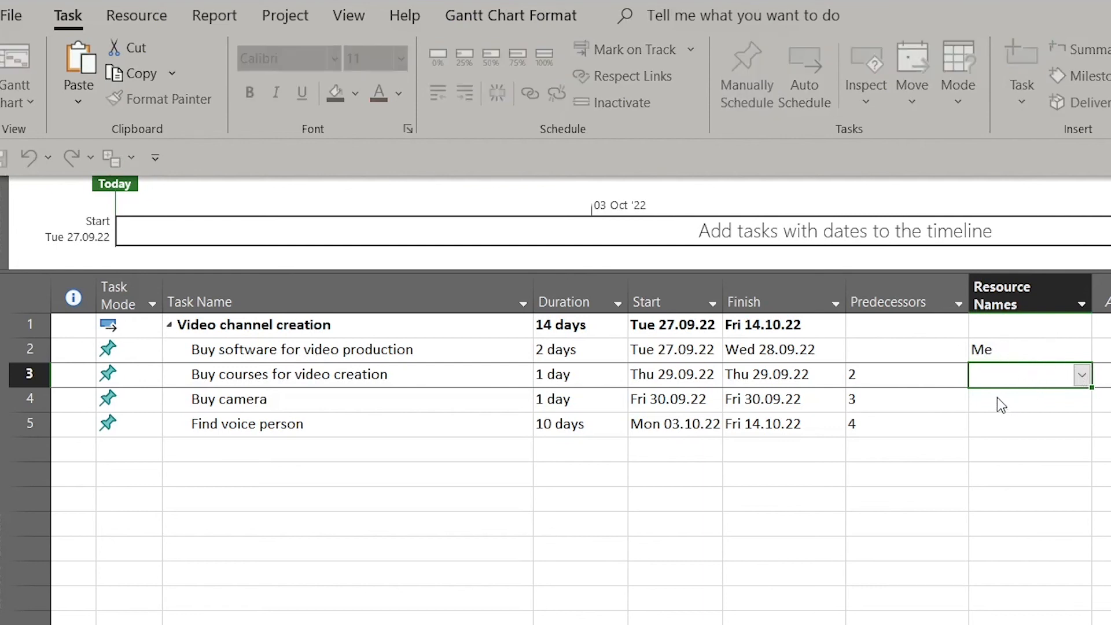
key("Return")
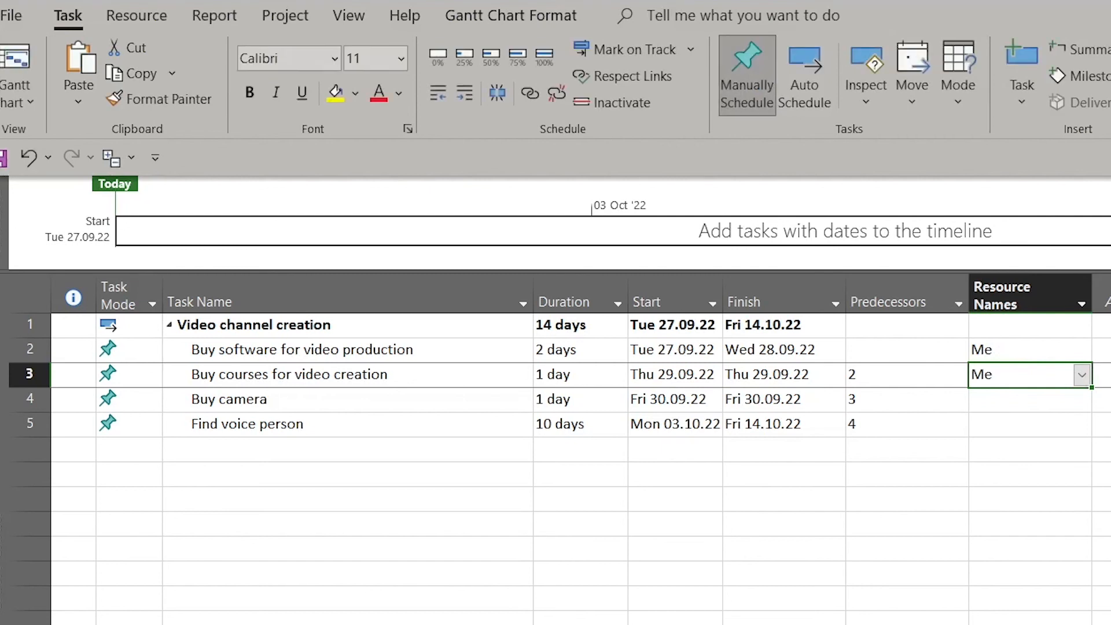
Step: Assign a new resource named "Friend" to the "Buy camera" task
left_click(1039, 398)
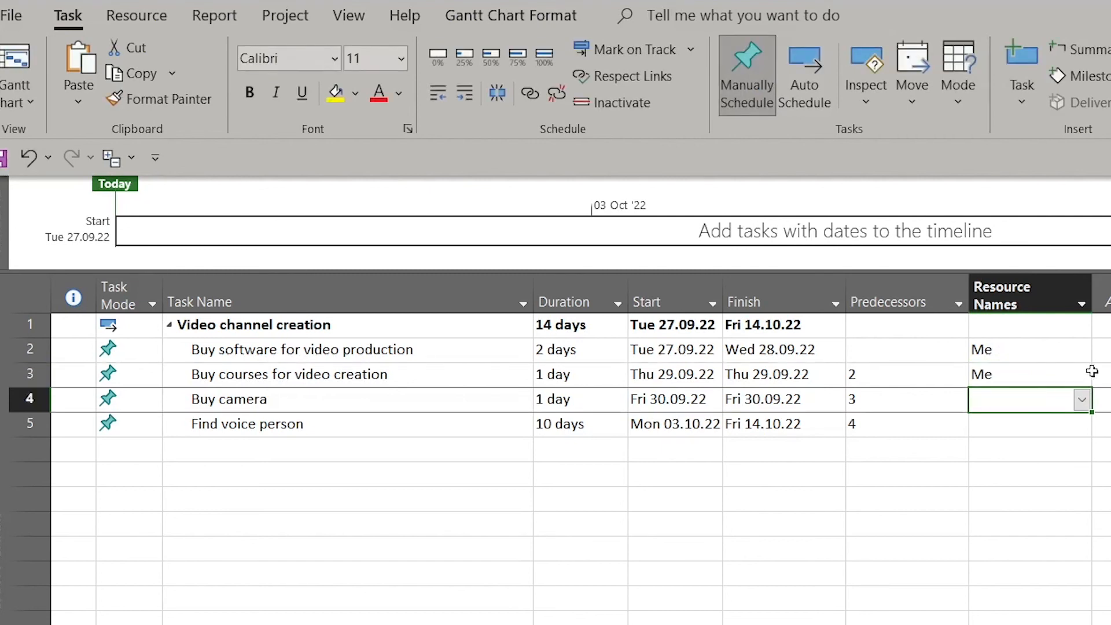
left_click(1006, 379)
left_click(1049, 400)
type("Friend")
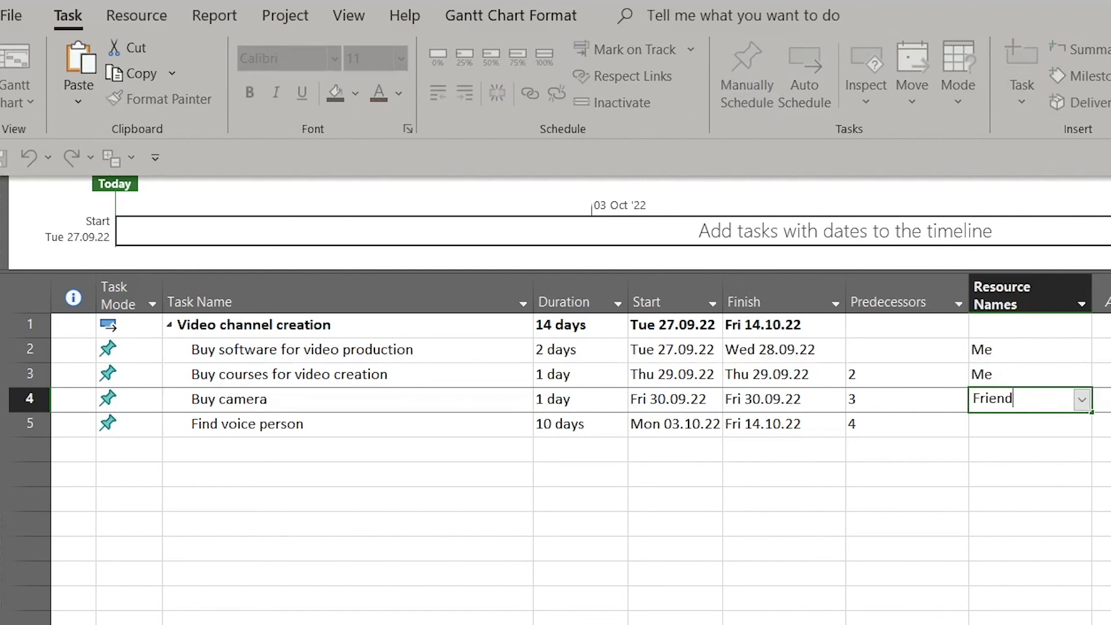
key("Return")
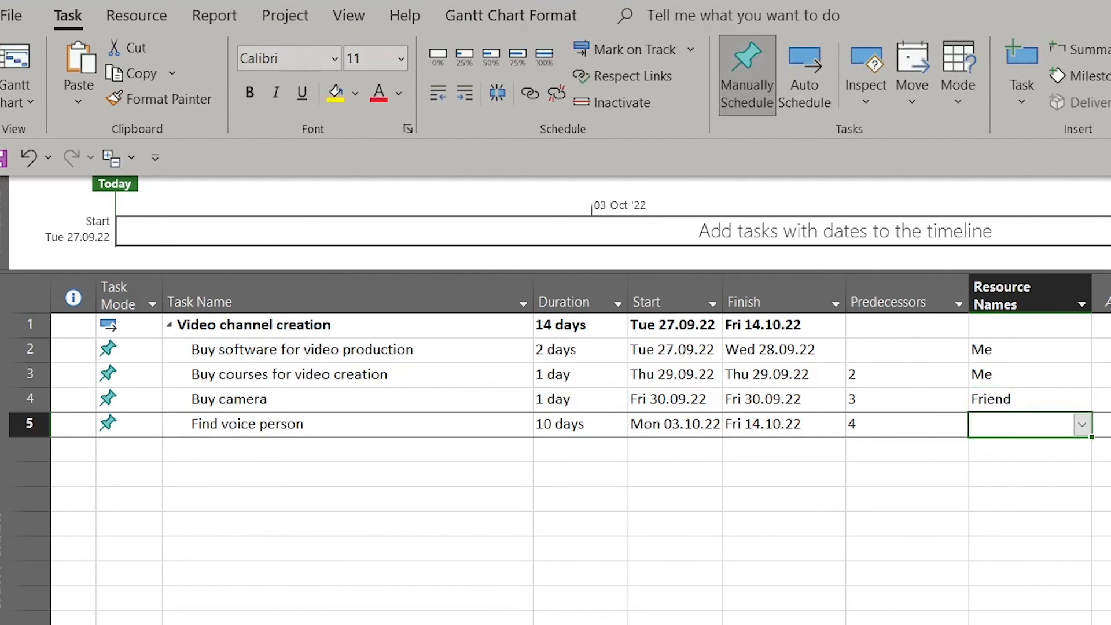
Step: Assign both existing resources, "Friend" and "Me", to the "Find voice person" task
left_click(1082, 426)
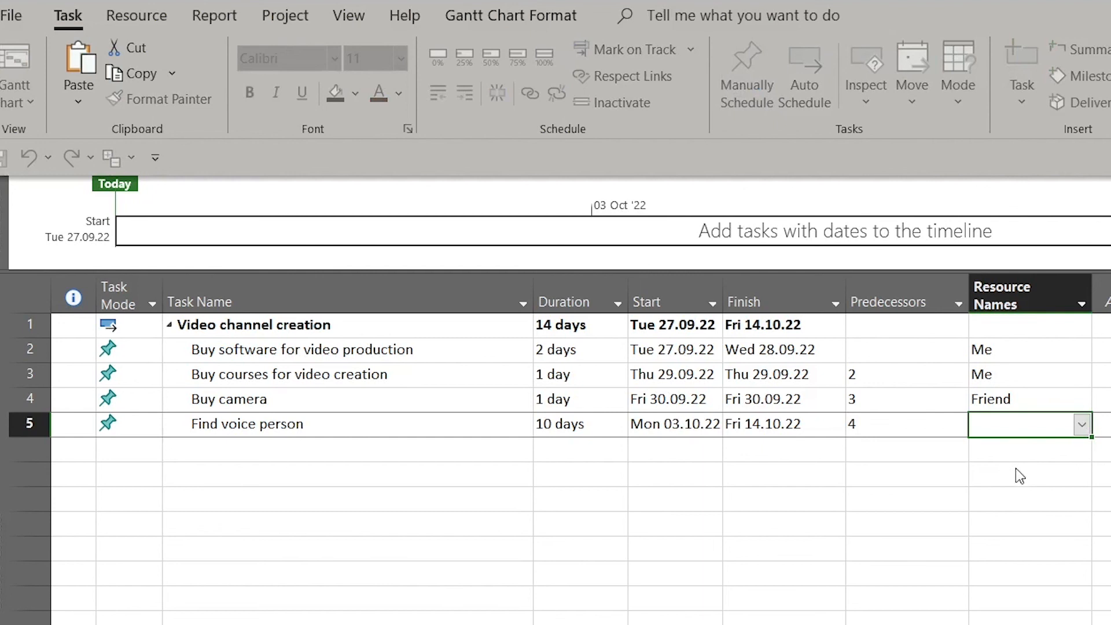
left_click(1002, 599)
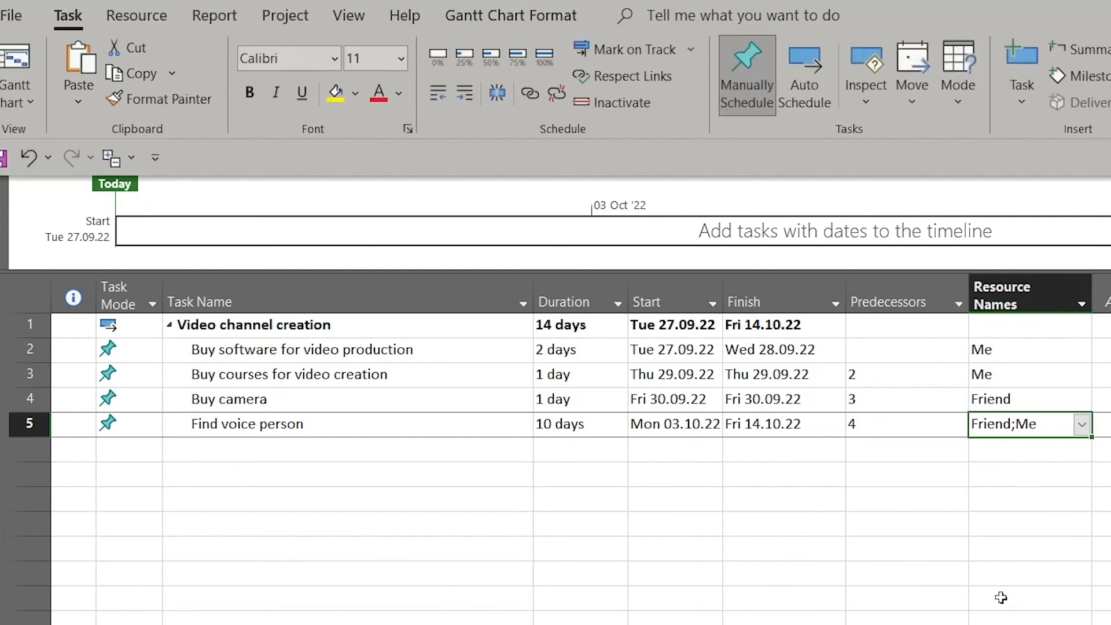
left_click(1000, 596)
left_click(764, 520)
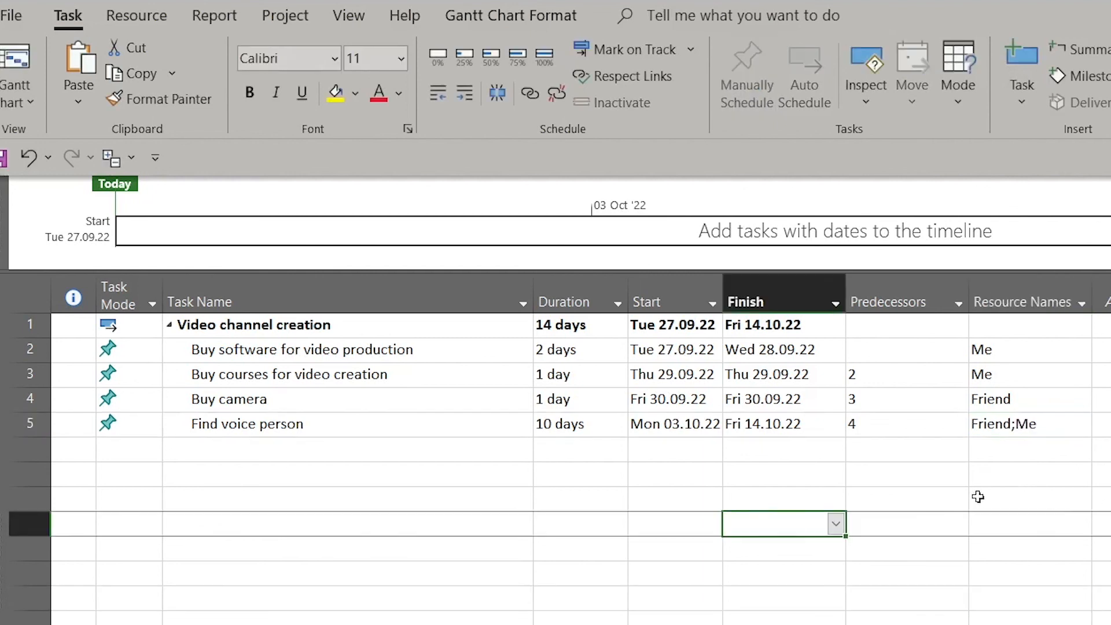
Step: Examine the duration, start and finish dates of the "Video channel creation" summary task
left_click(1033, 622)
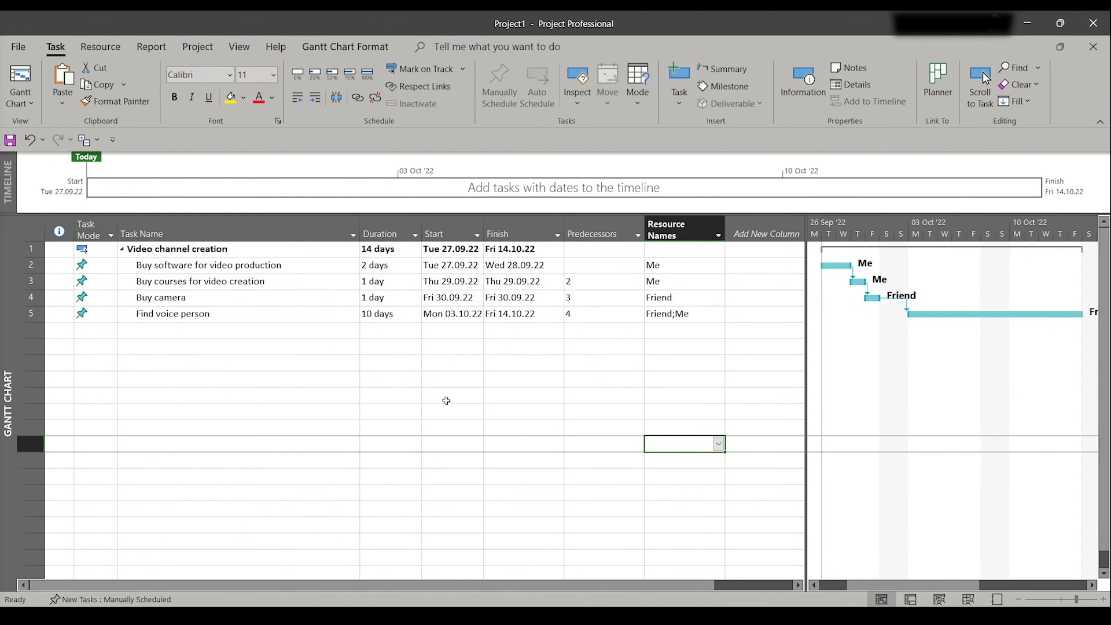
left_click(541, 363)
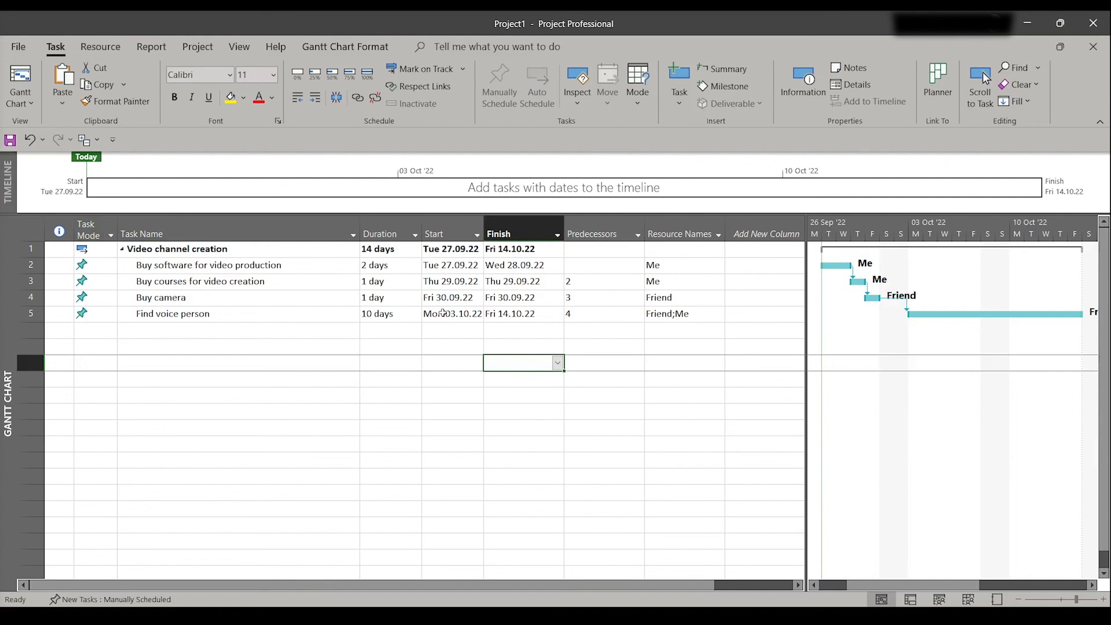
left_click(371, 251)
left_click_drag(147, 251, 340, 228)
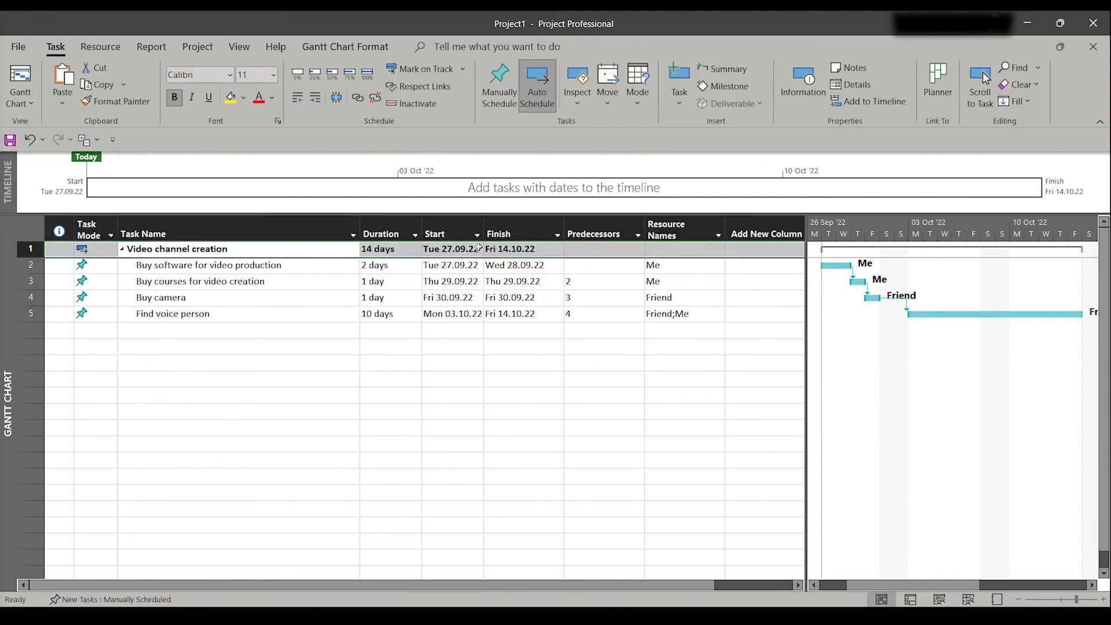
left_click(540, 252)
left_click(598, 252)
left_click(522, 252)
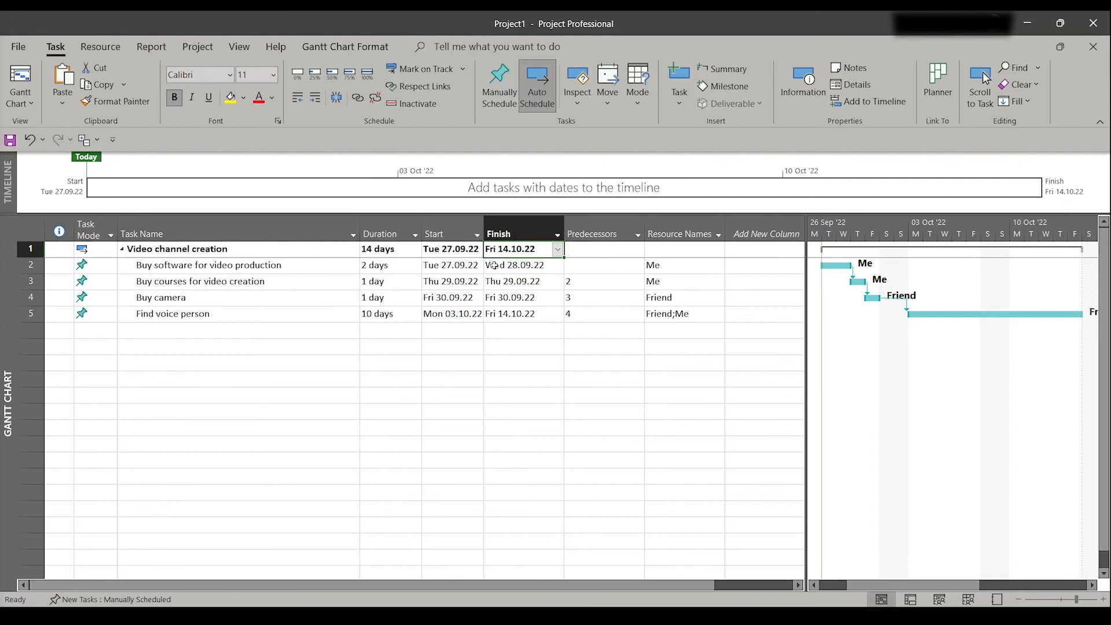
left_click(579, 374)
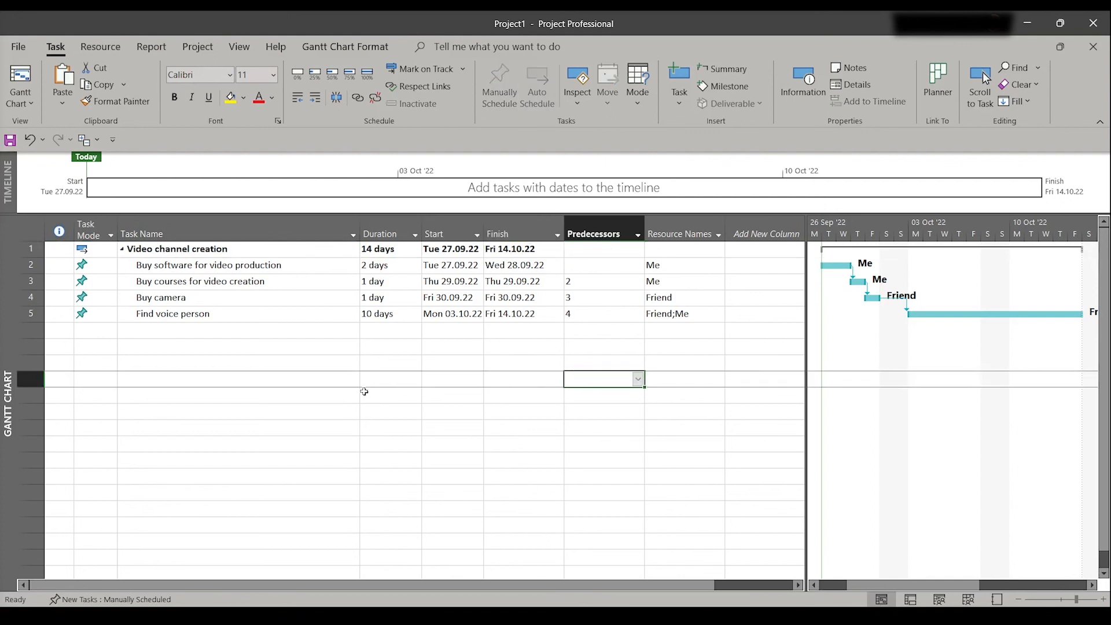